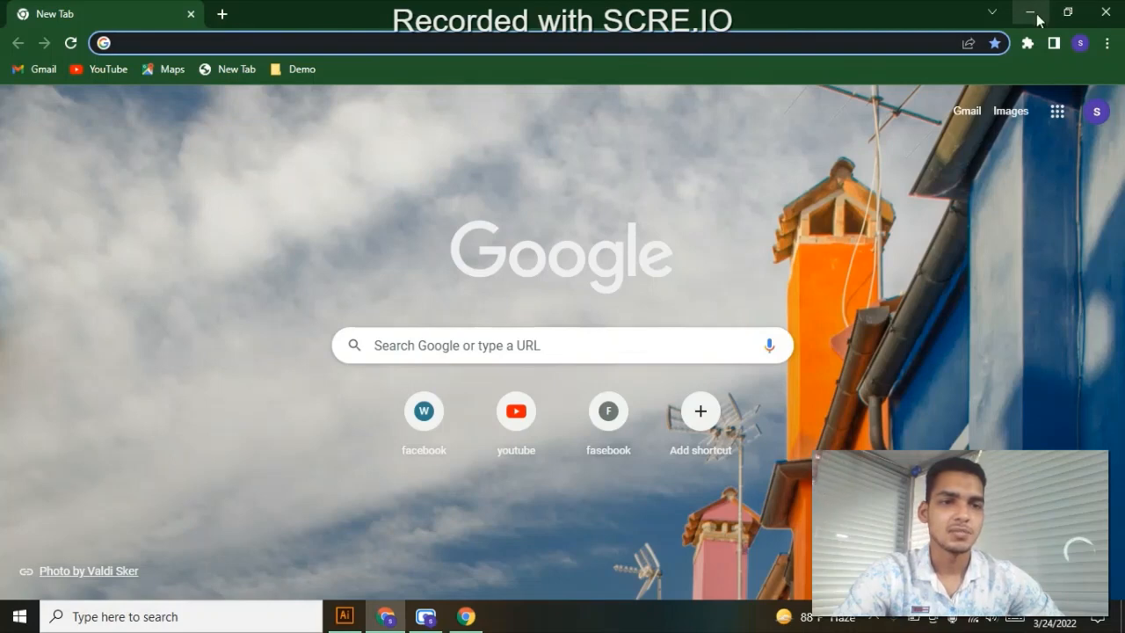
- Minimize the browser window and refresh the desktop several times
{"action": "left_click", "coordinate": [1032, 14]}
{"action": "right_click", "coordinate": [615, 55]}
{"action": "left_click", "coordinate": [659, 104]}
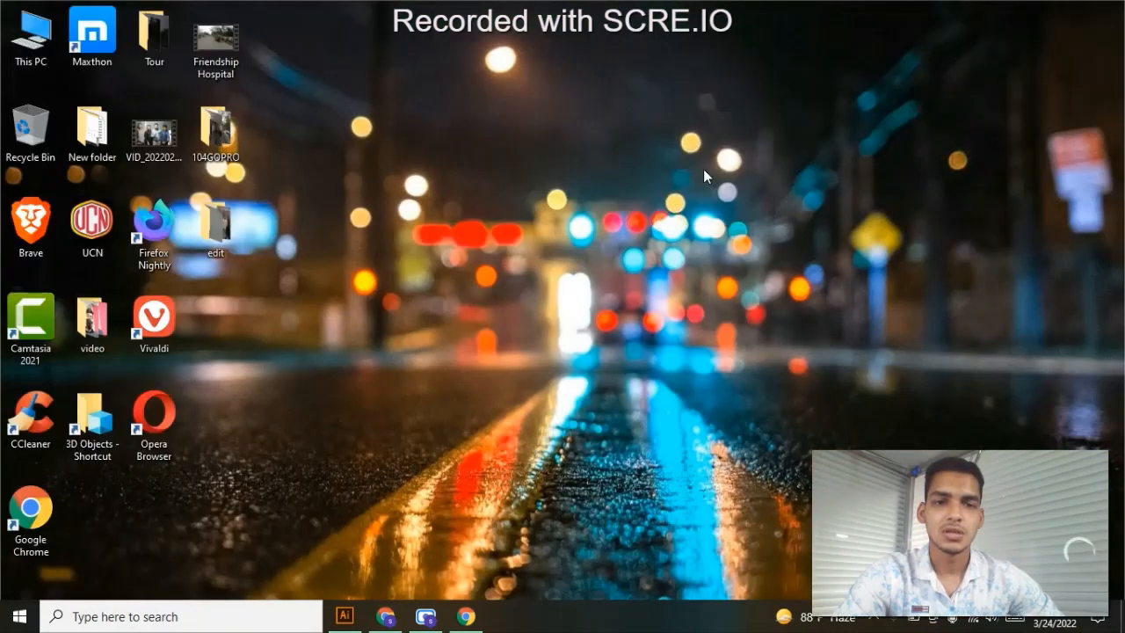
{"action": "right_click", "coordinate": [655, 99]}
{"action": "left_click", "coordinate": [703, 148]}
{"action": "right_click", "coordinate": [712, 150]}
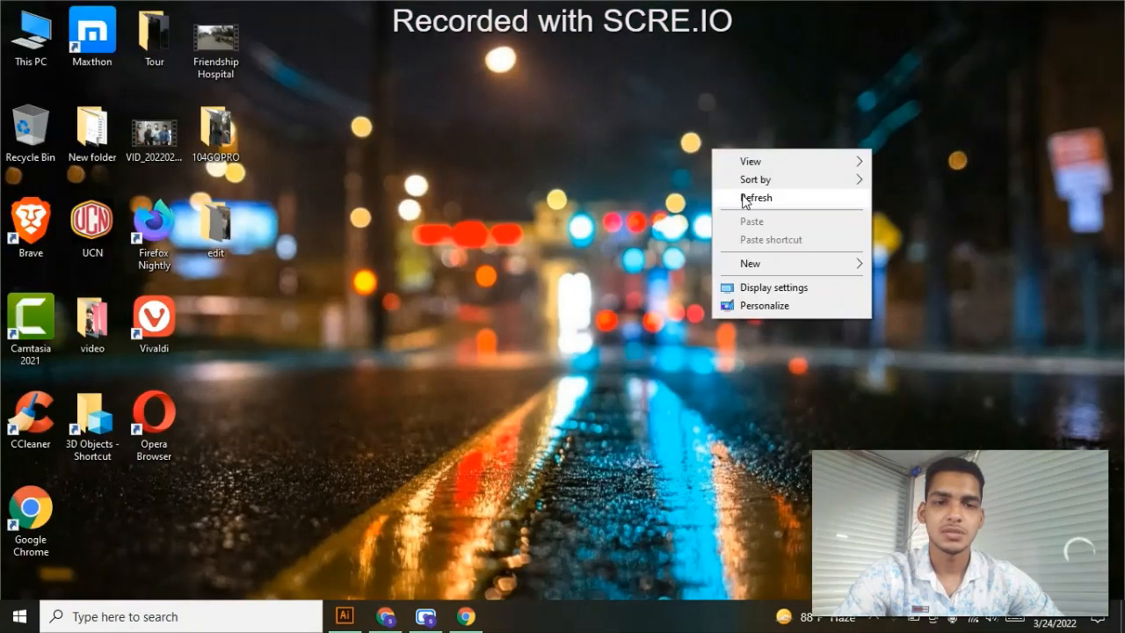
{"action": "left_click", "coordinate": [741, 195]}
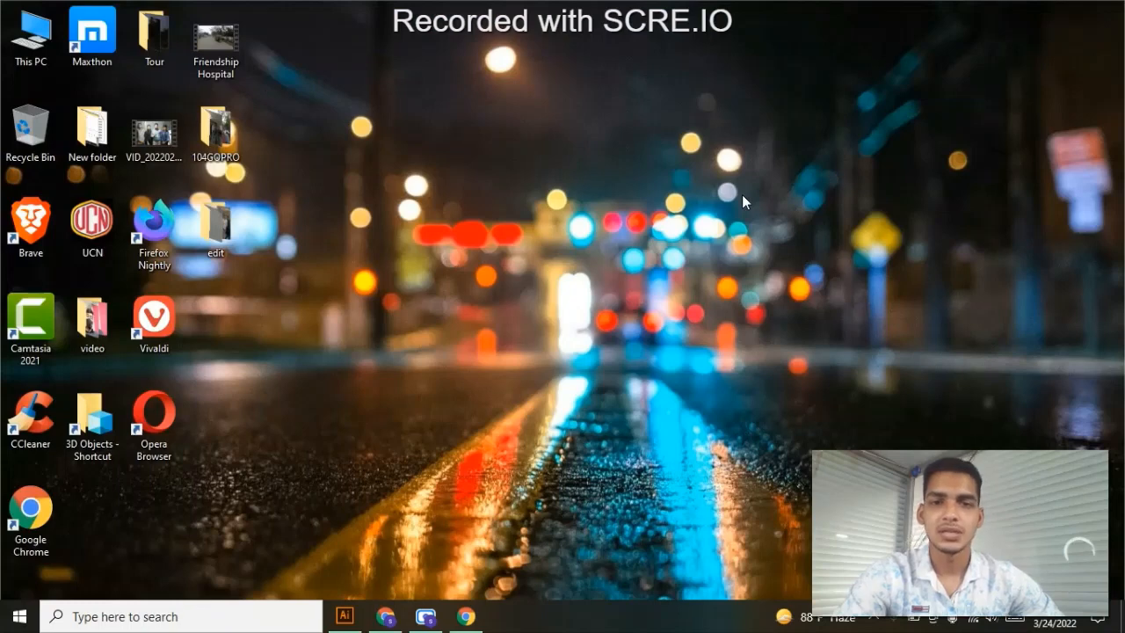
{"action": "right_click", "coordinate": [442, 84]}
{"action": "left_click", "coordinate": [458, 135]}
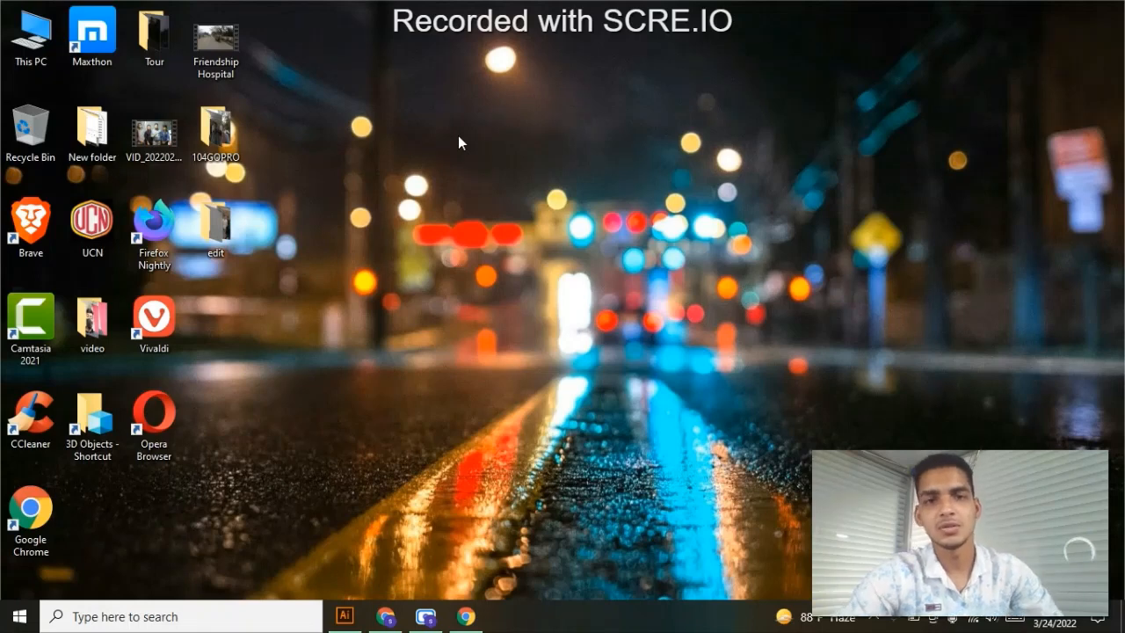
{"action": "right_click", "coordinate": [372, 85]}
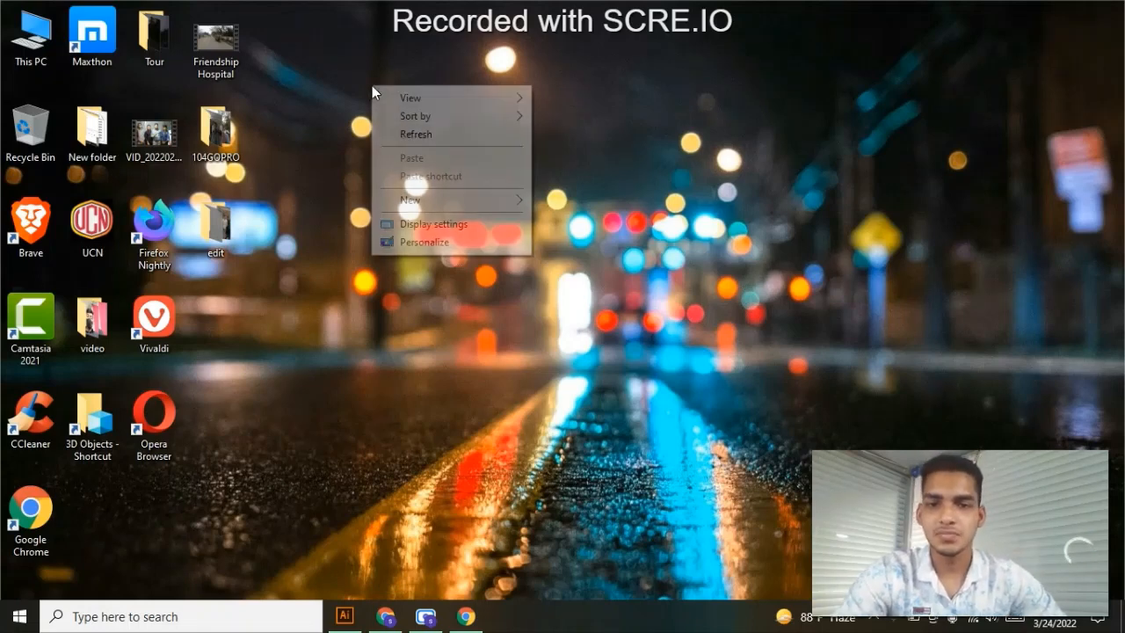
{"action": "left_click", "coordinate": [407, 136]}
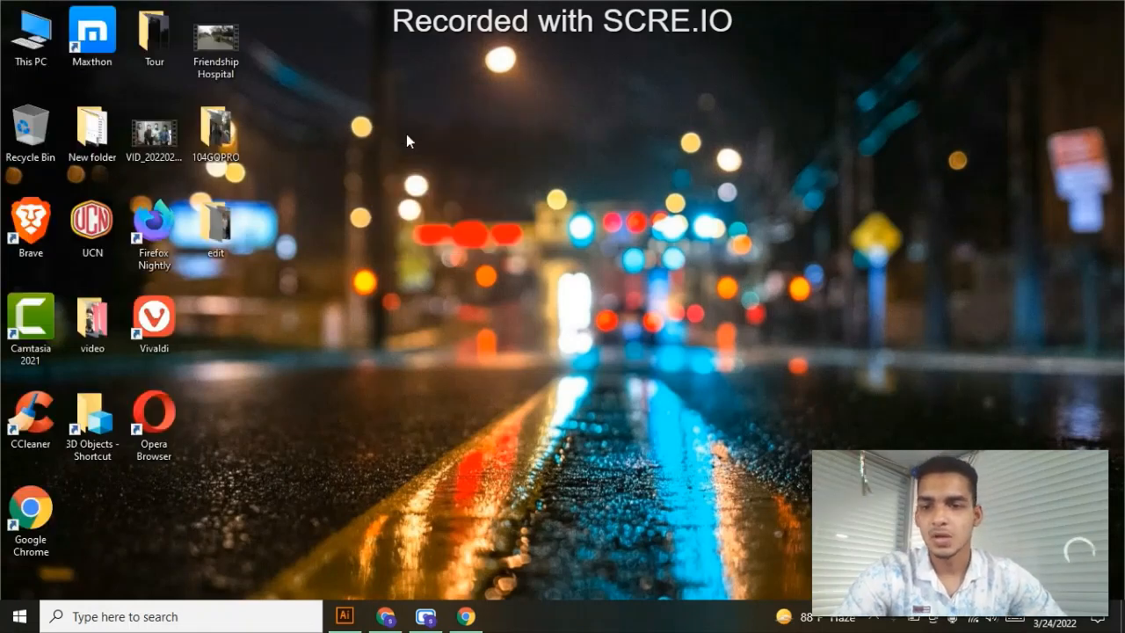
- Switch to Illustrator and create a new 8 x 8 in document with one artboard in CMYK colour mode
{"action": "left_click", "coordinate": [345, 615]}
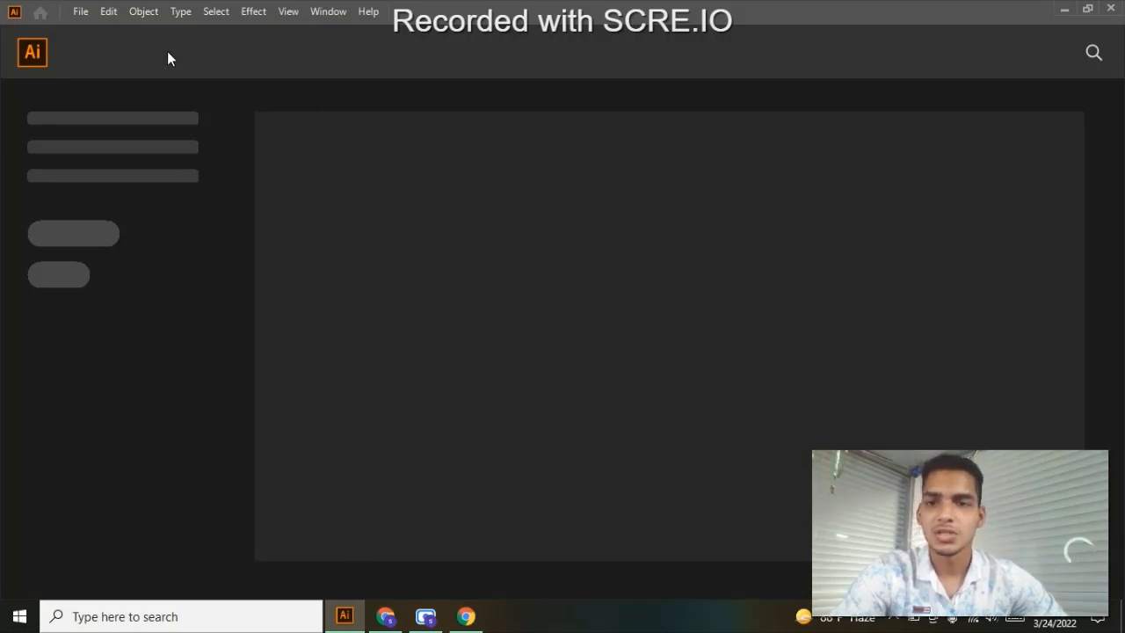
{"action": "left_click", "coordinate": [80, 11]}
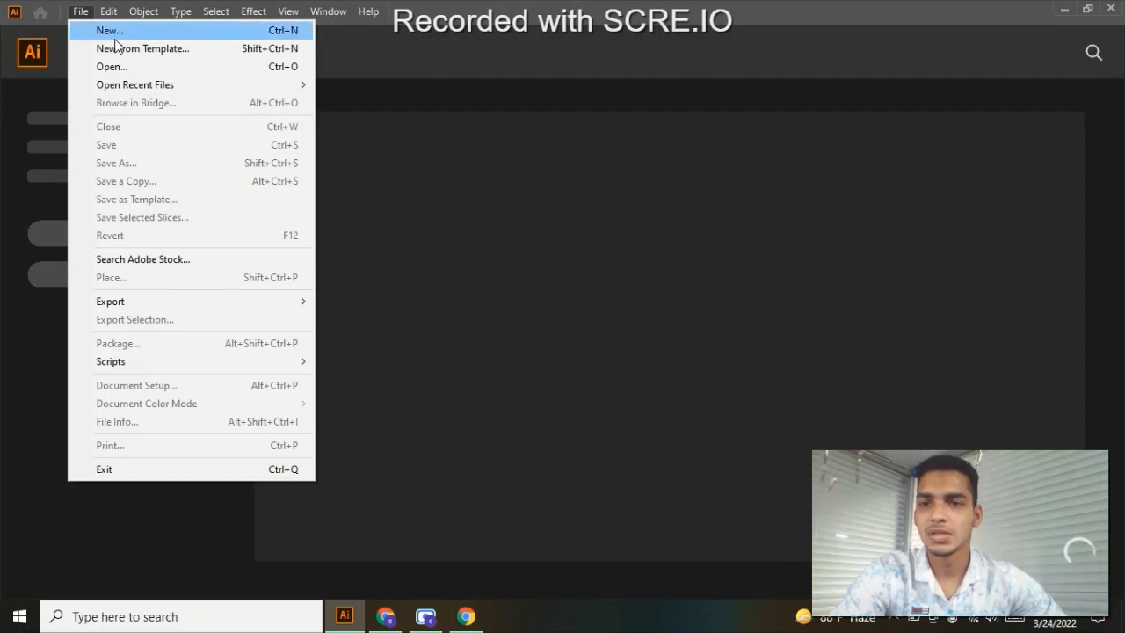
{"action": "left_click", "coordinate": [115, 38]}
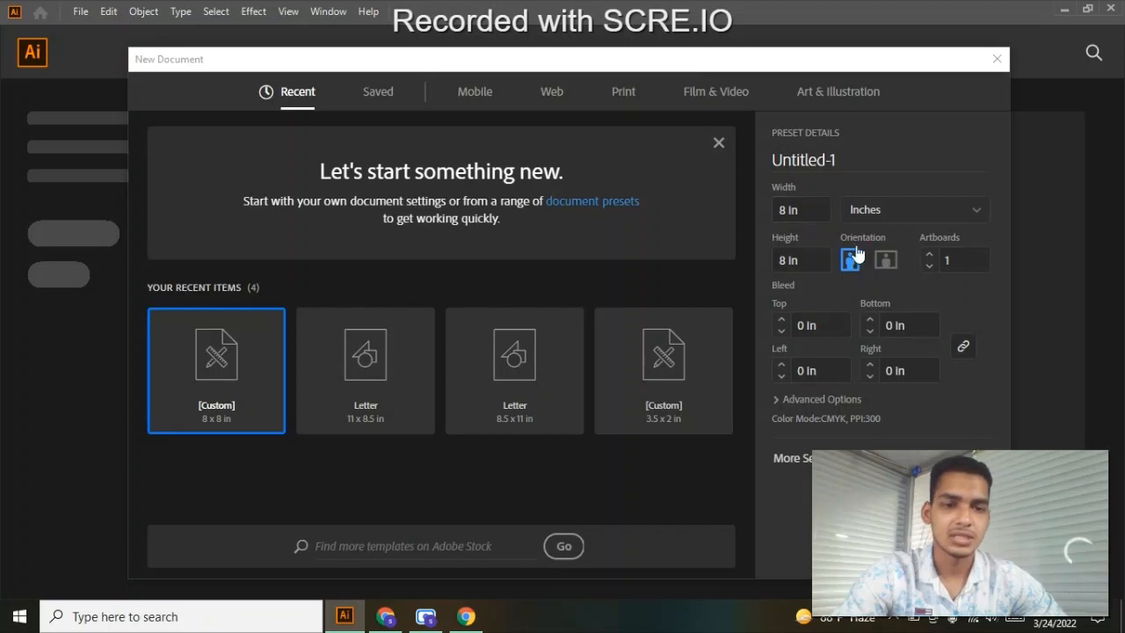
{"action": "left_click", "coordinate": [893, 547]}
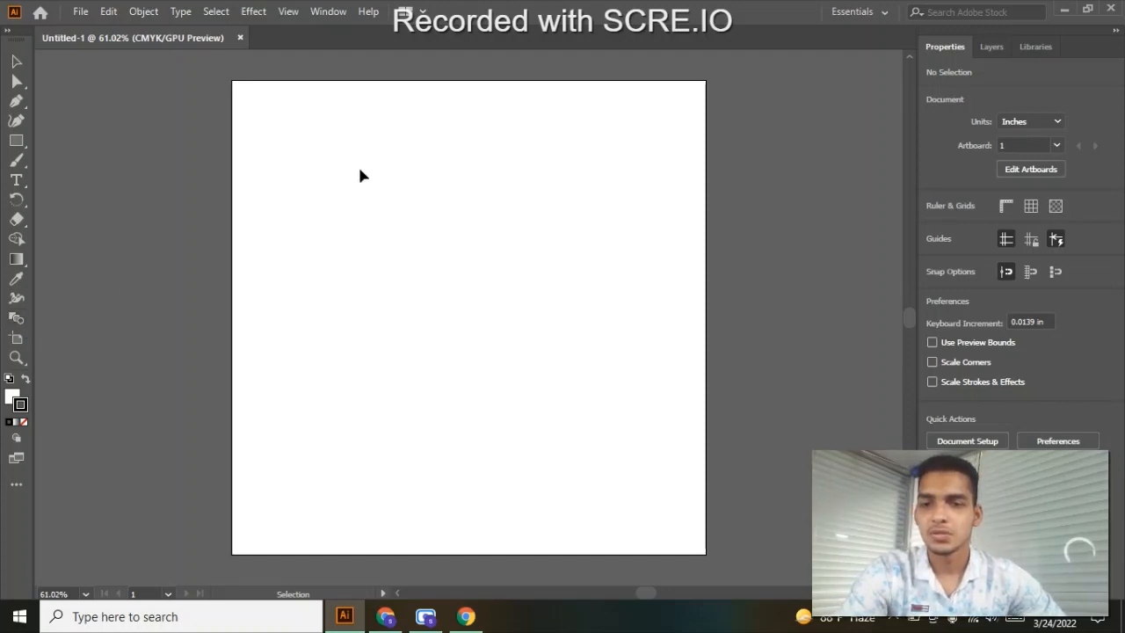
- Draw an open S-shaped curve about 2.5 in tall in the upper left part of the artboard with the Pen tool
{"action": "left_click", "coordinate": [16, 101]}
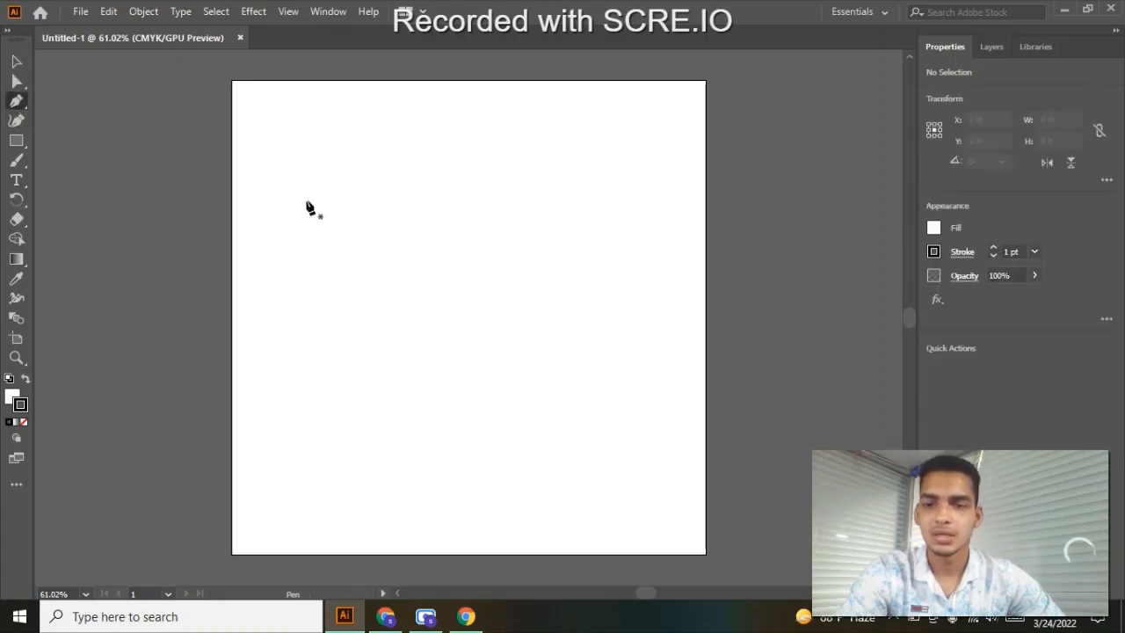
{"action": "left_click", "coordinate": [305, 201]}
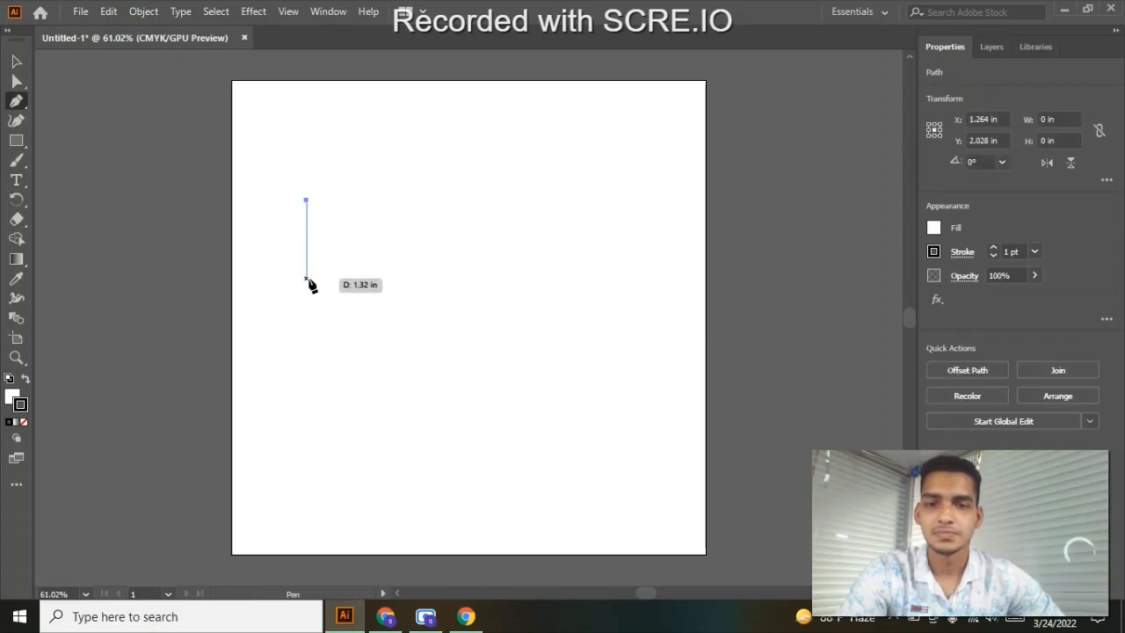
{"action": "left_click_drag", "start_coordinate": [306, 278], "coordinate": [254, 395]}
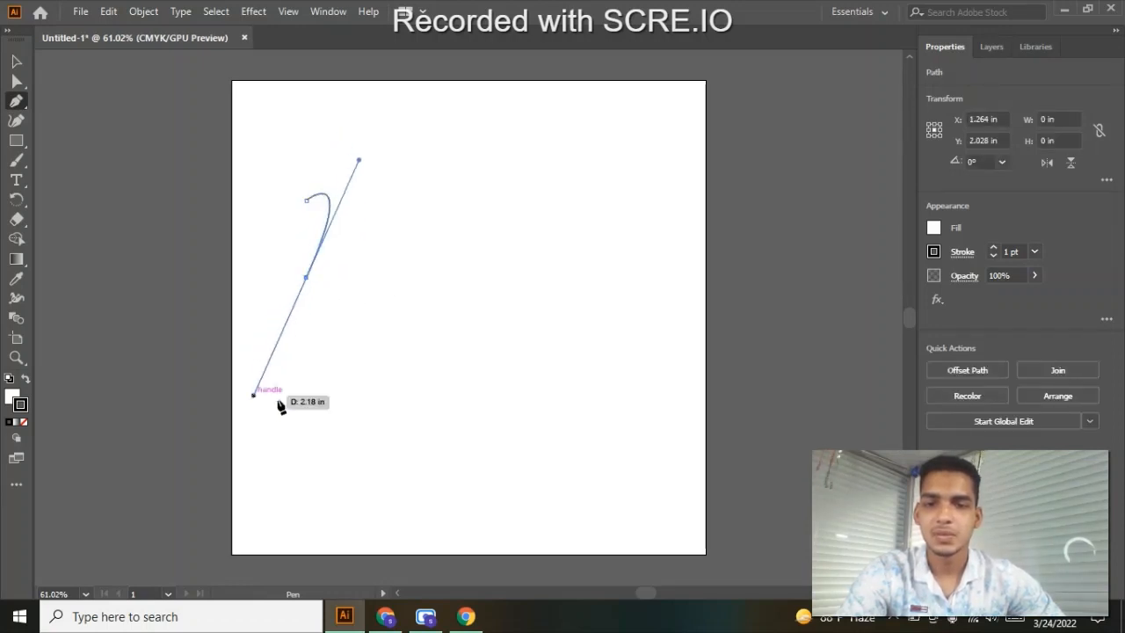
{"action": "left_click", "coordinate": [329, 317]}
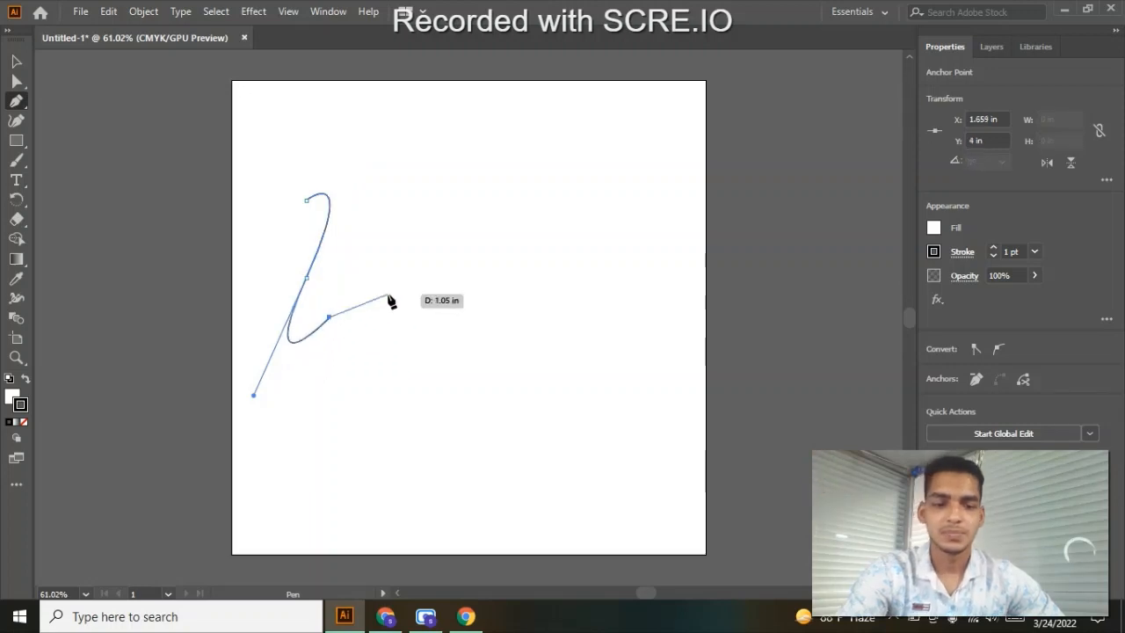
{"action": "key", "text": "Escape"}
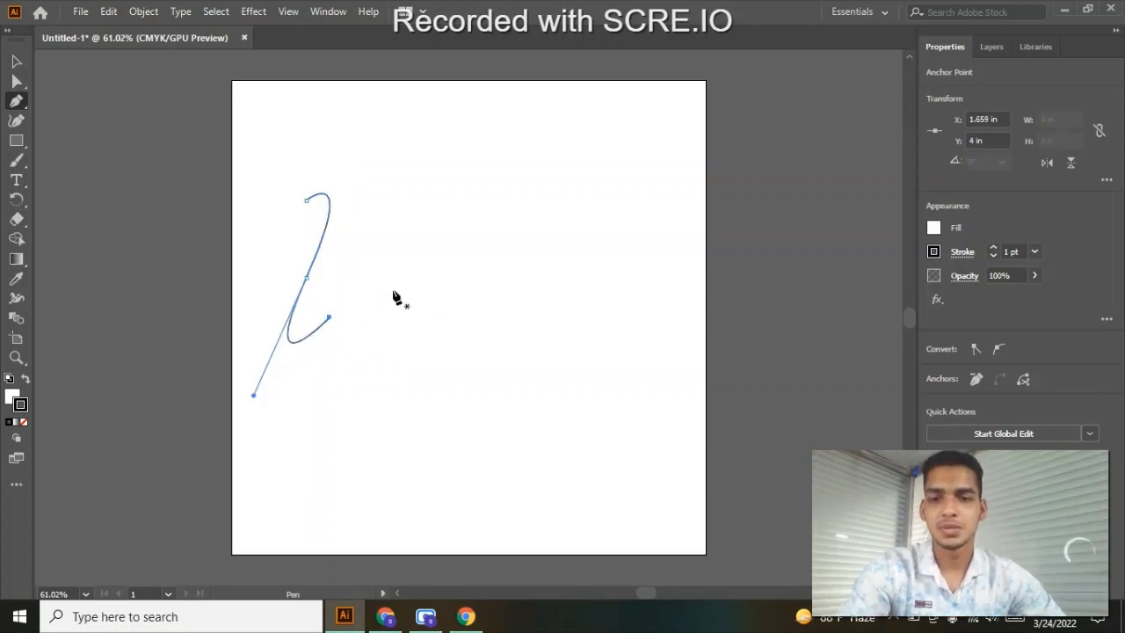
{"action": "left_click", "coordinate": [16, 61]}
{"action": "left_click", "coordinate": [325, 211]}
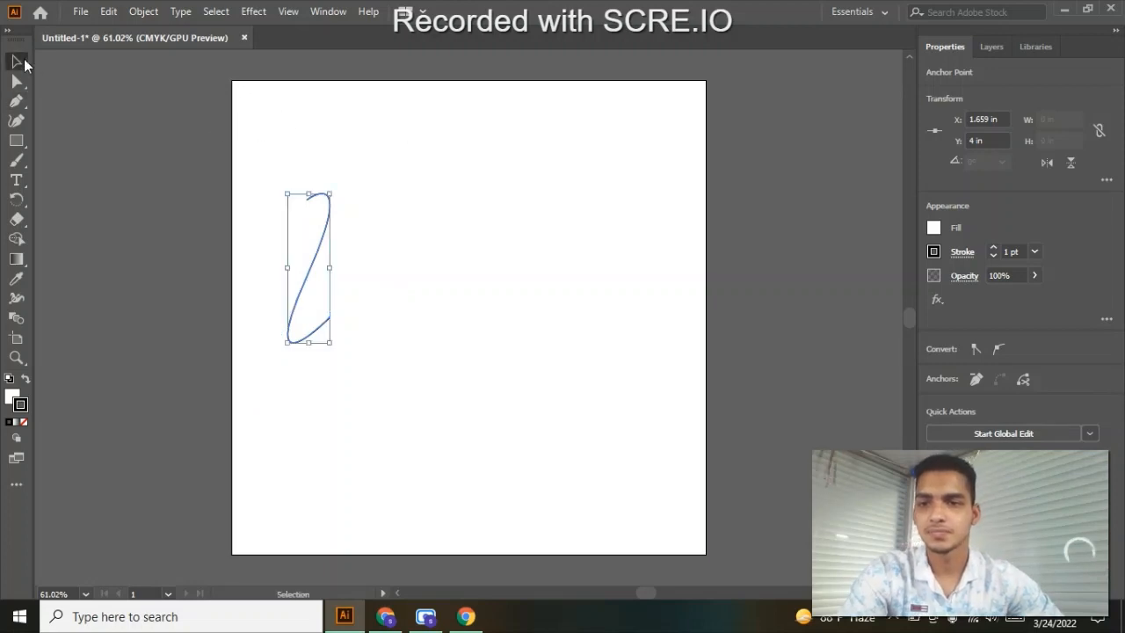
- Duplicate the S-shaped curve horizontally to the right side of the artboard, spanning about 5.4 in overall
{"action": "left_click", "coordinate": [310, 154]}
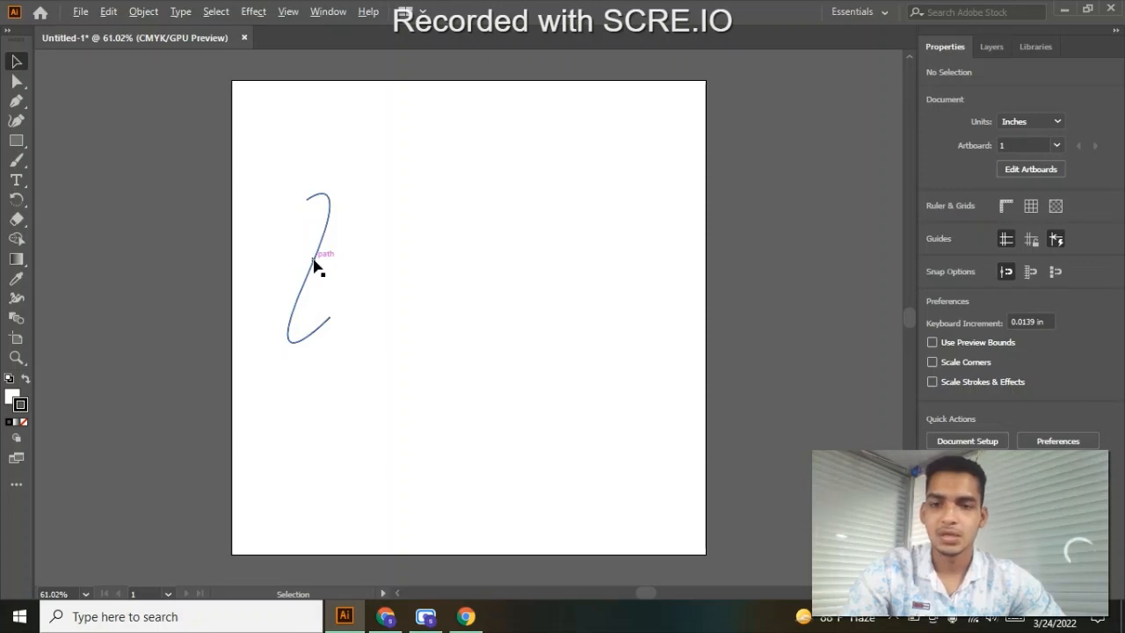
{"action": "left_click_drag", "start_coordinate": [316, 264], "coordinate": [595, 262]}
{"action": "left_click", "coordinate": [404, 150]}
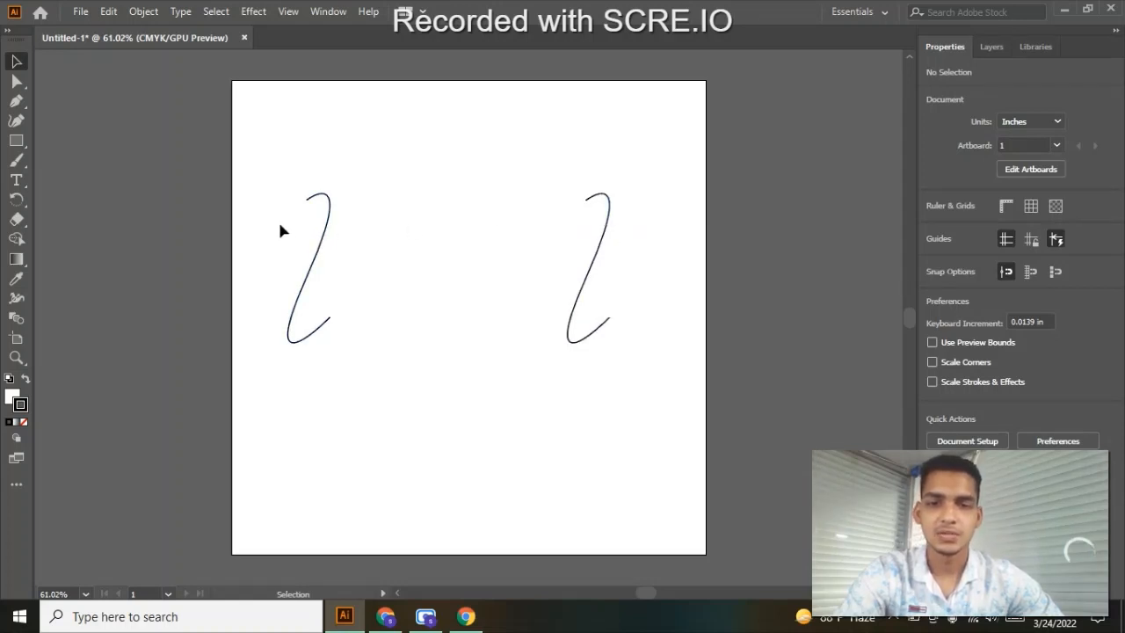
- Blend the two curves using 80 specified steps, from the left curve's upper end to the right curve's lower end
{"action": "left_click_drag", "start_coordinate": [280, 225], "coordinate": [672, 280]}
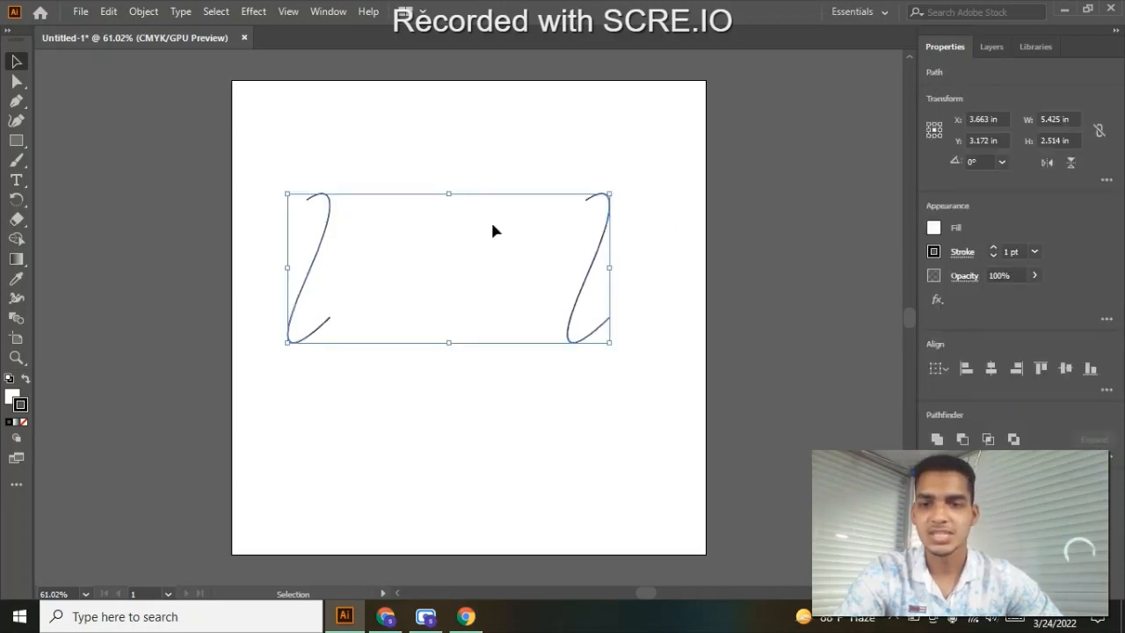
{"action": "left_click", "coordinate": [17, 320]}
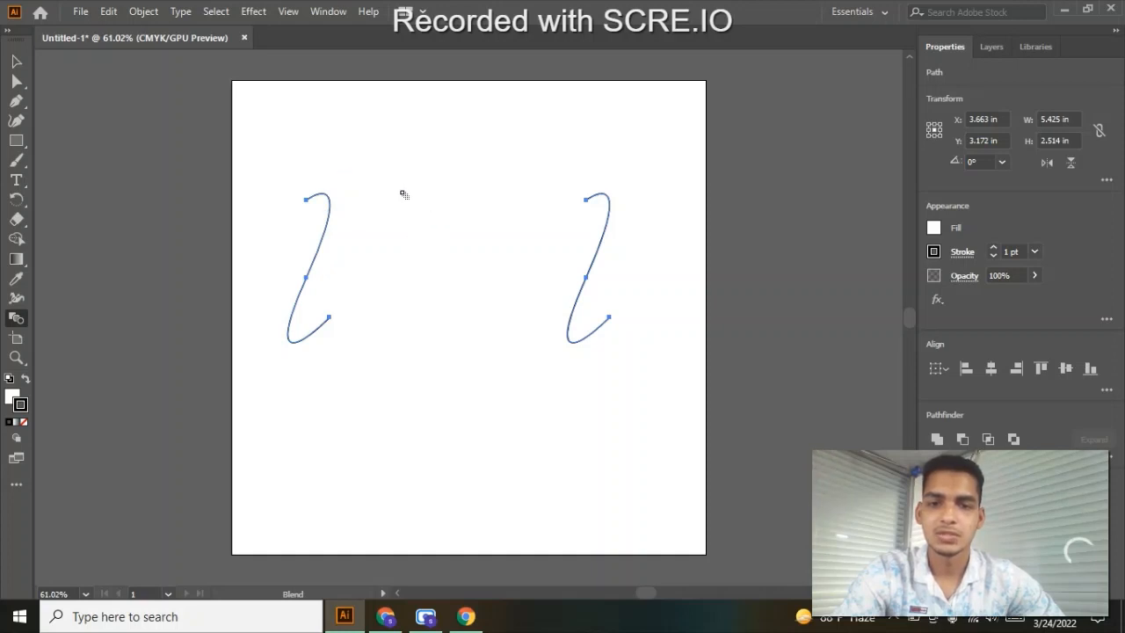
{"action": "left_click", "coordinate": [306, 201], "text": "alt"}
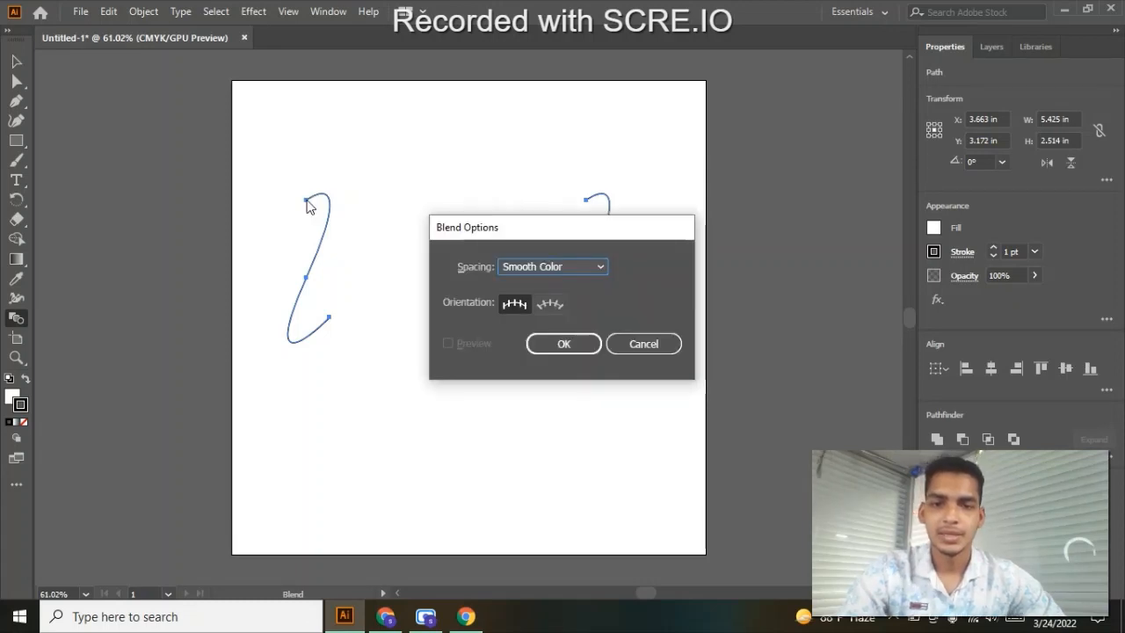
{"action": "left_click", "coordinate": [597, 266]}
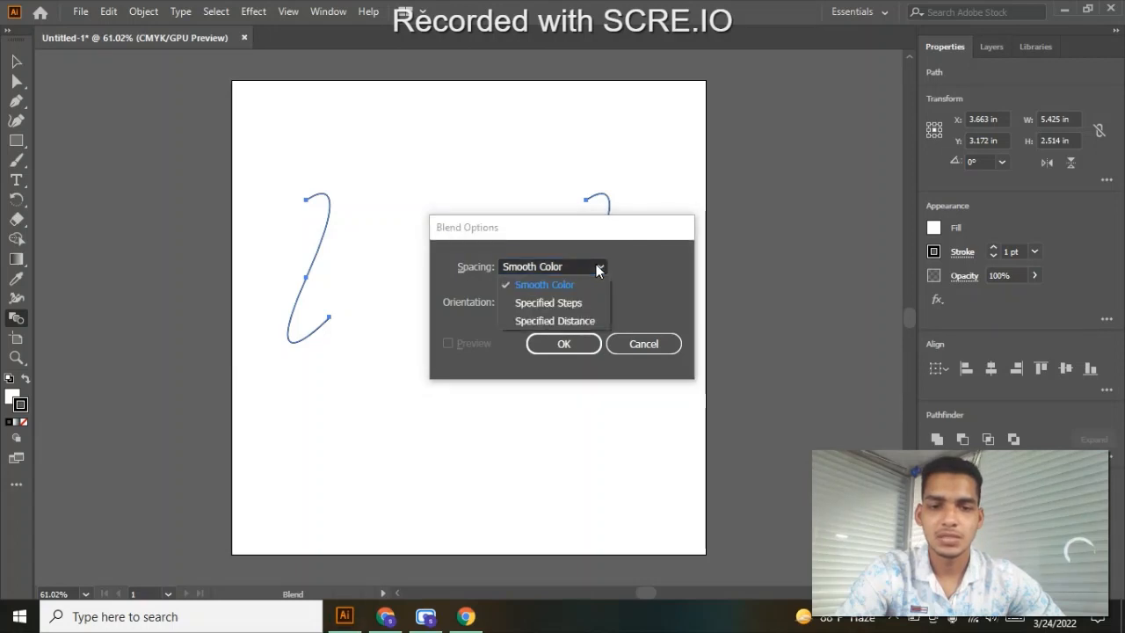
{"action": "left_click", "coordinate": [552, 301]}
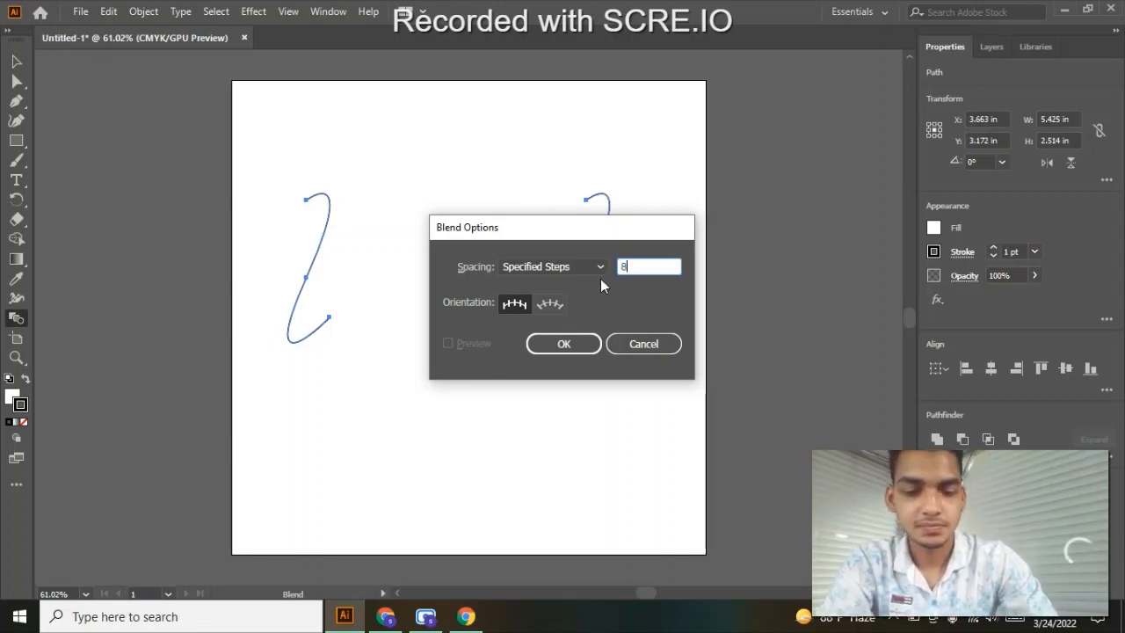
{"action": "type", "text": "80"}
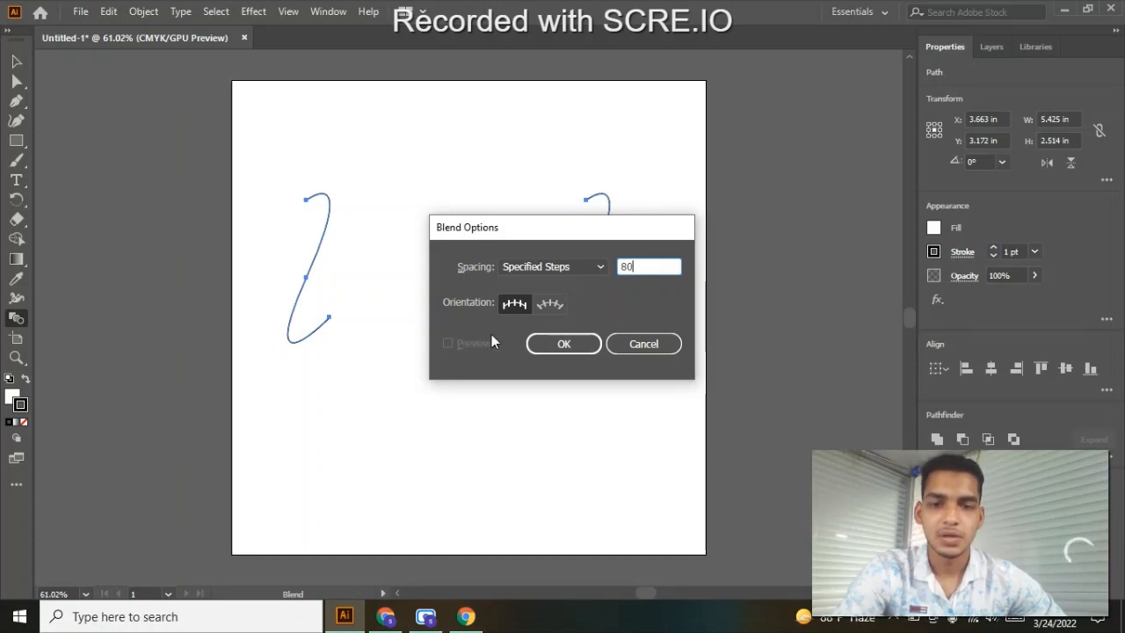
{"action": "left_click", "coordinate": [561, 345]}
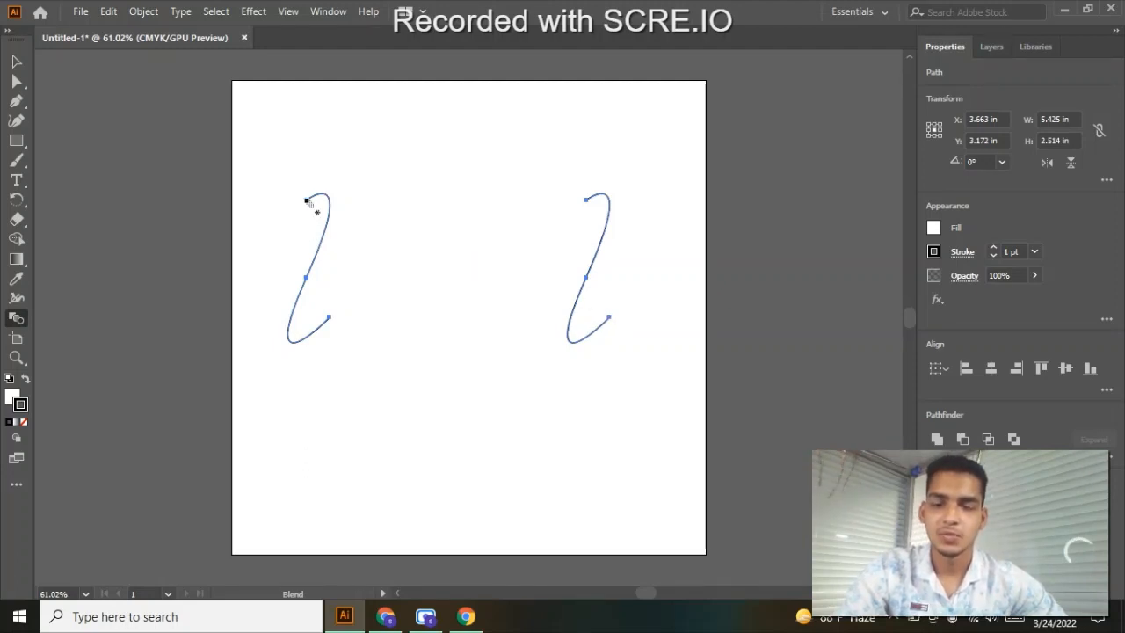
{"action": "left_click", "coordinate": [609, 319]}
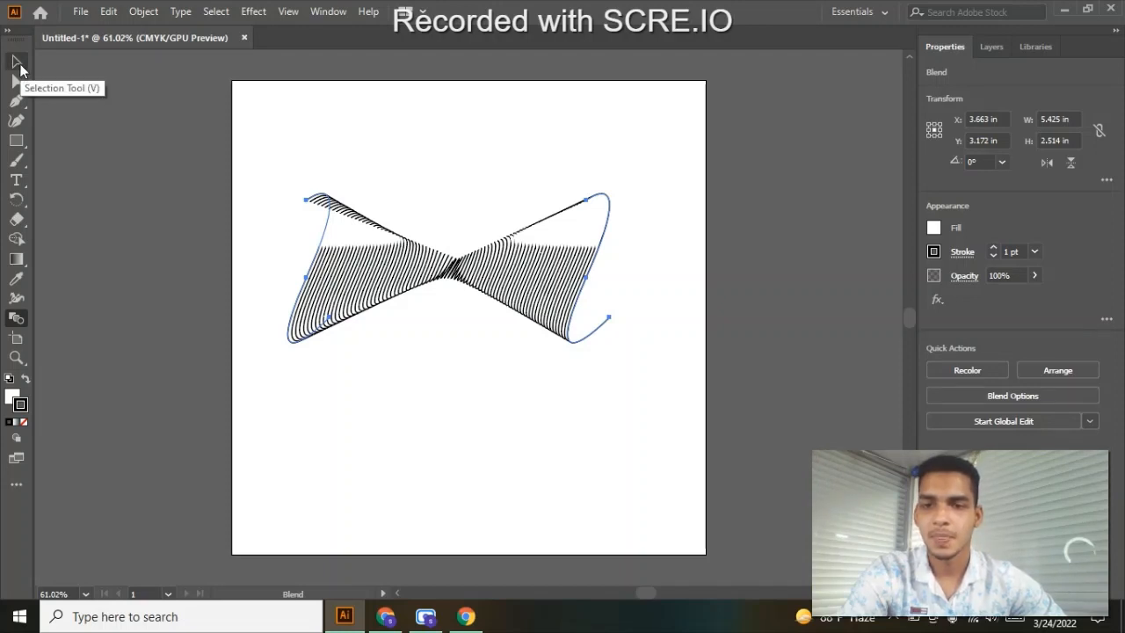
- Set the blend's fill to none and deselect it
{"action": "left_click", "coordinate": [12, 396]}
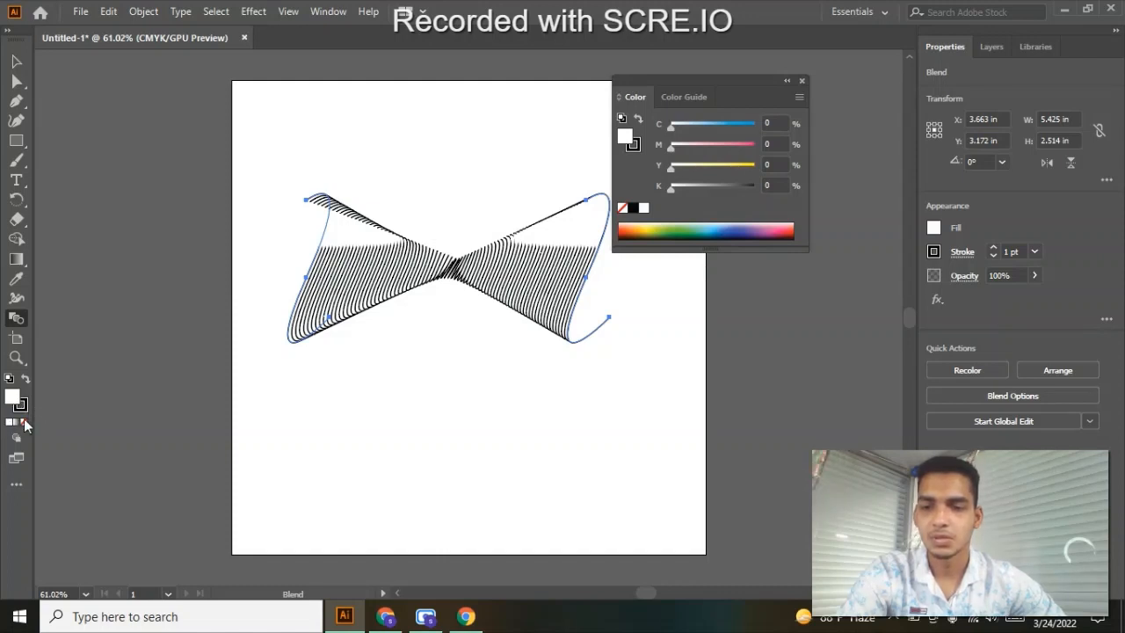
{"action": "left_click", "coordinate": [24, 422]}
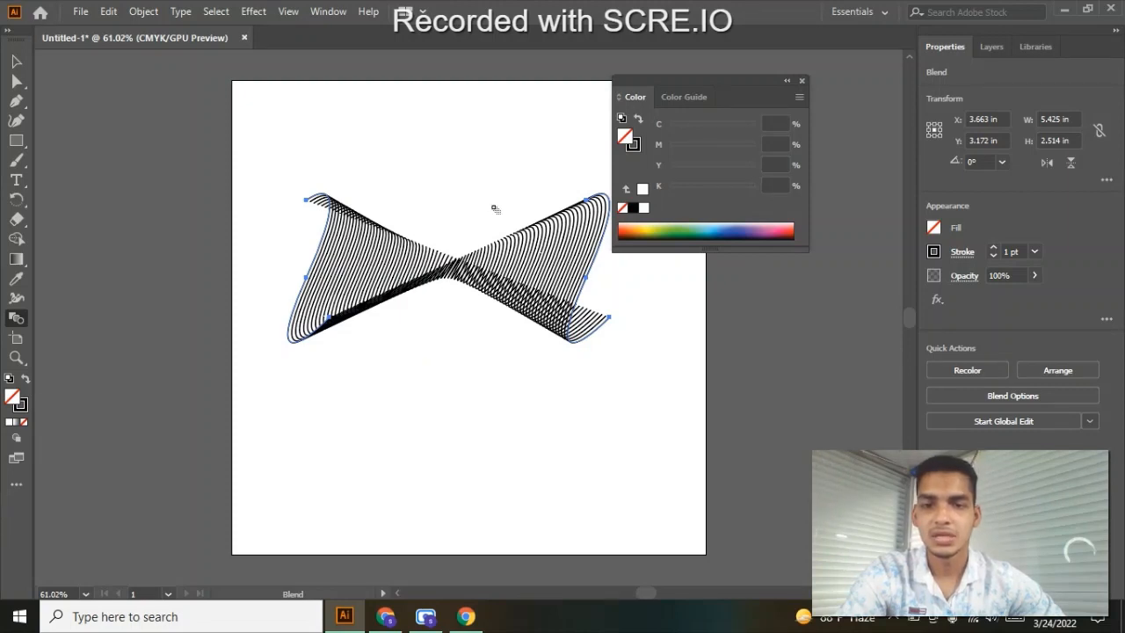
{"action": "left_click", "coordinate": [802, 81]}
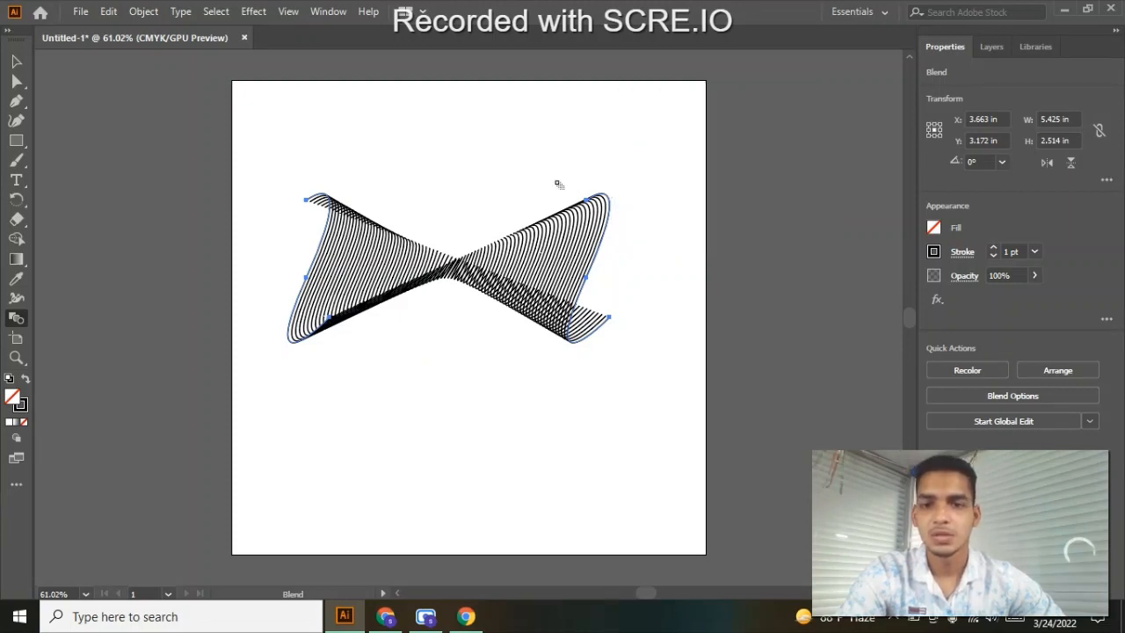
{"action": "left_click", "coordinate": [15, 61]}
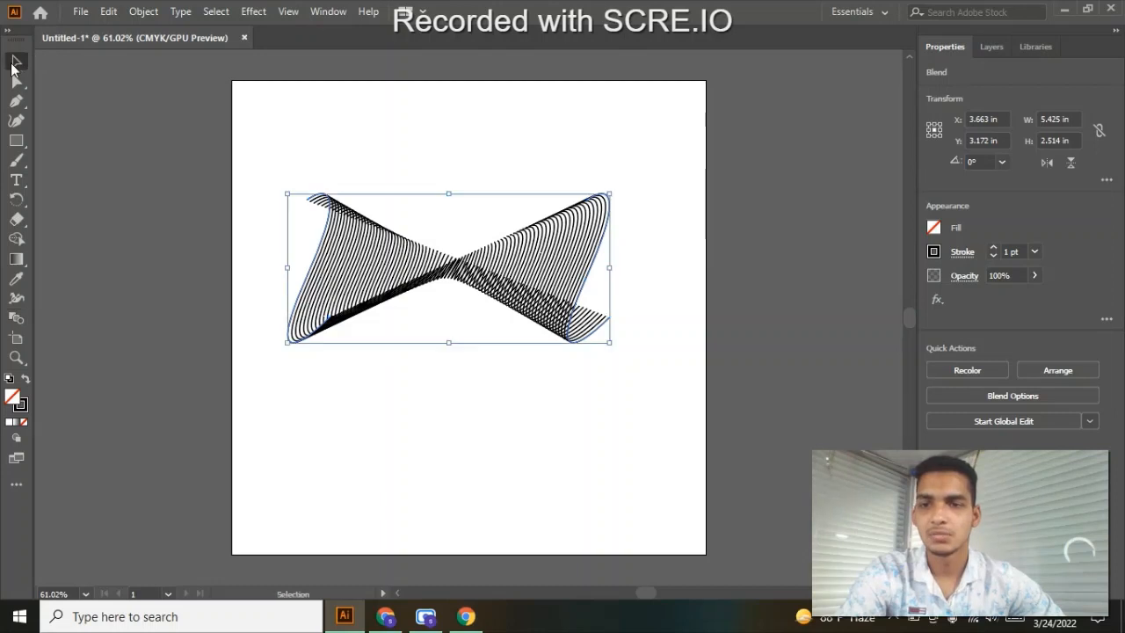
{"action": "left_click", "coordinate": [337, 149]}
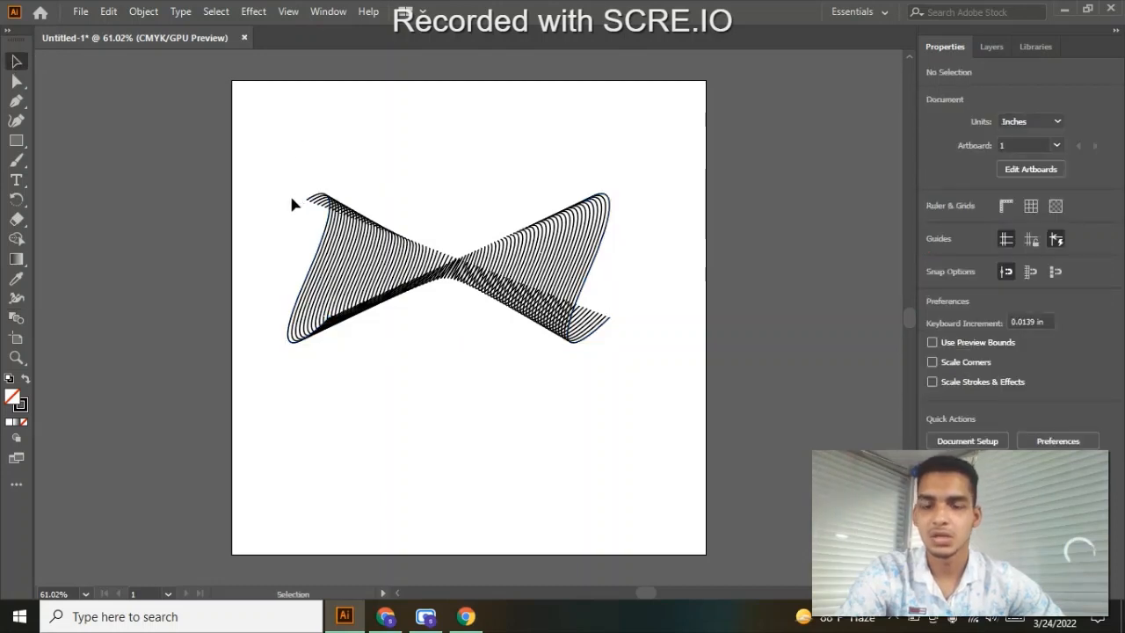
- Select the whole blend and set its stroke colour to the red swatch after trying yellow
{"action": "left_click_drag", "start_coordinate": [292, 199], "coordinate": [575, 346]}
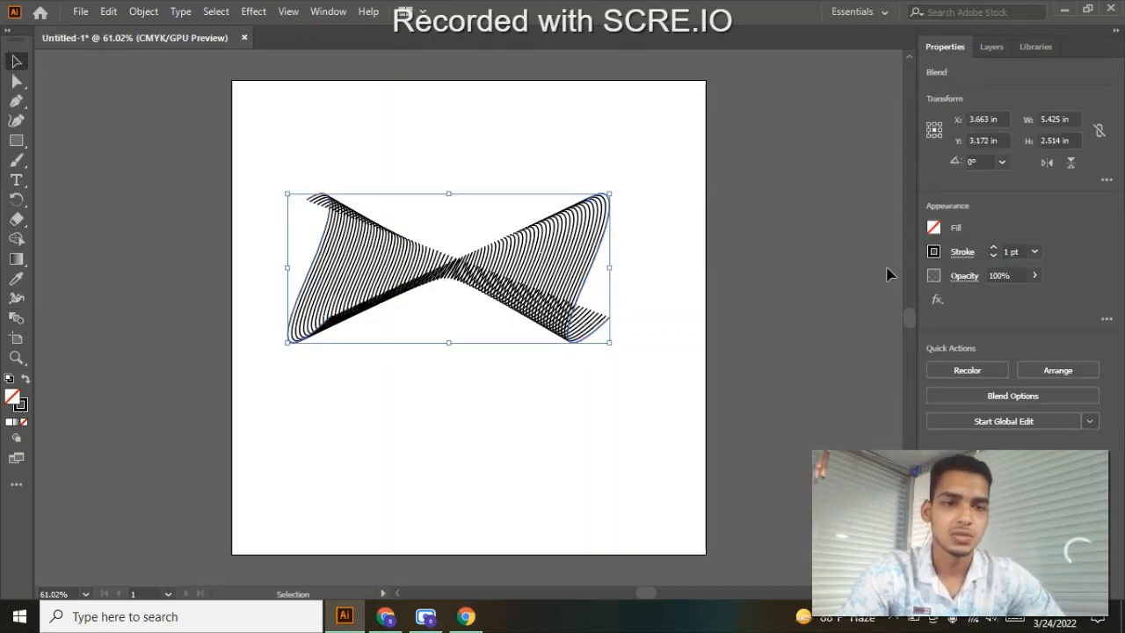
{"action": "left_click", "coordinate": [934, 252]}
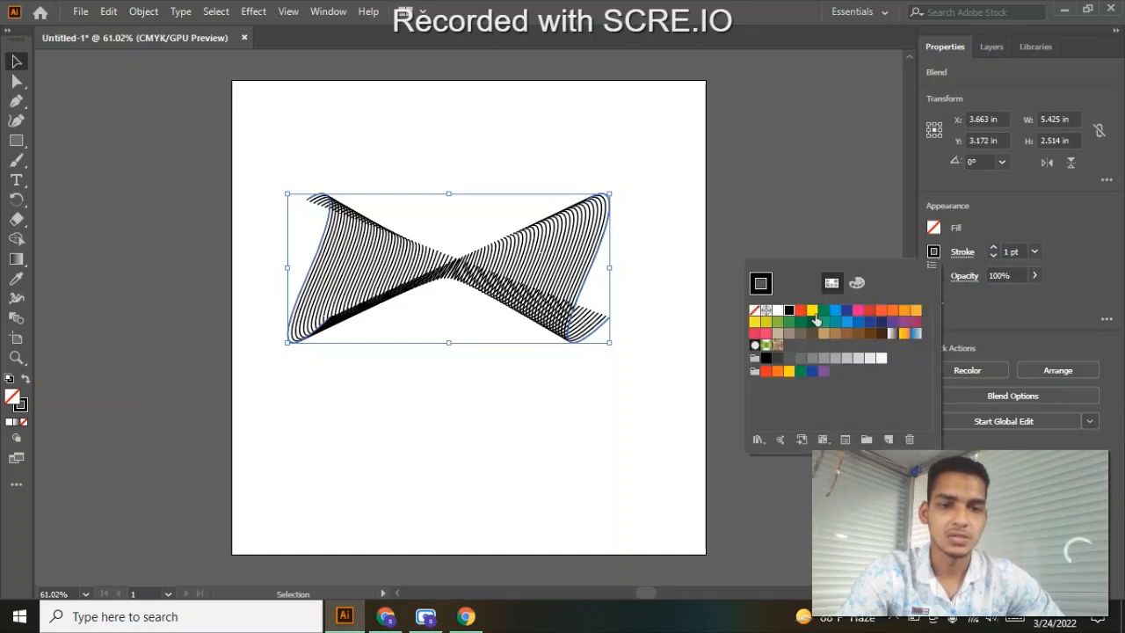
{"action": "left_click", "coordinate": [811, 311]}
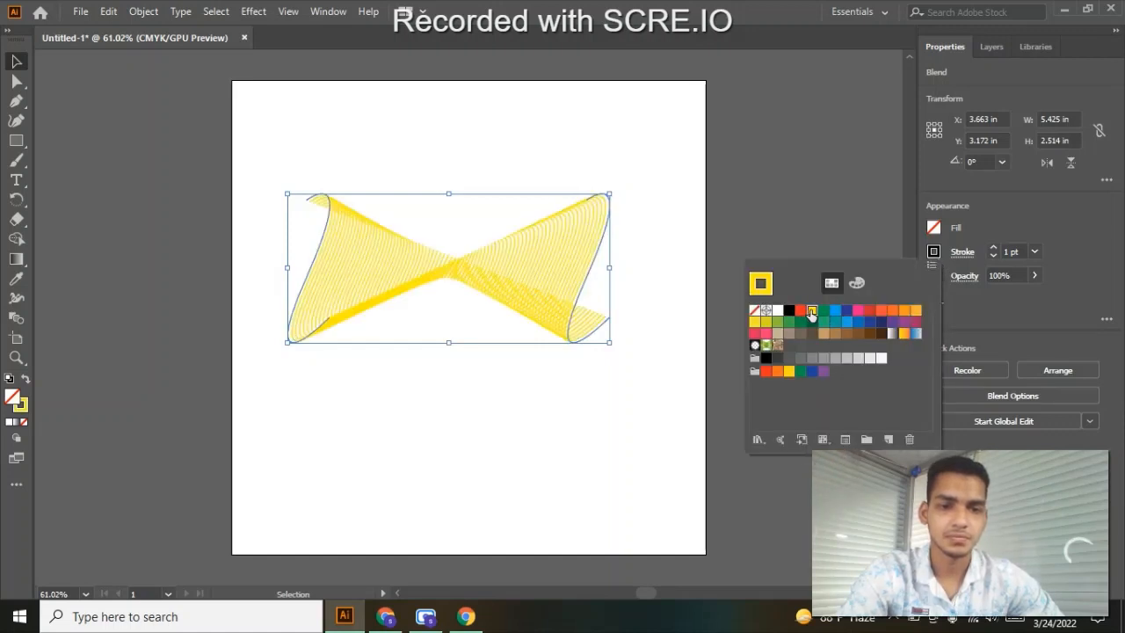
{"action": "left_click", "coordinate": [802, 311]}
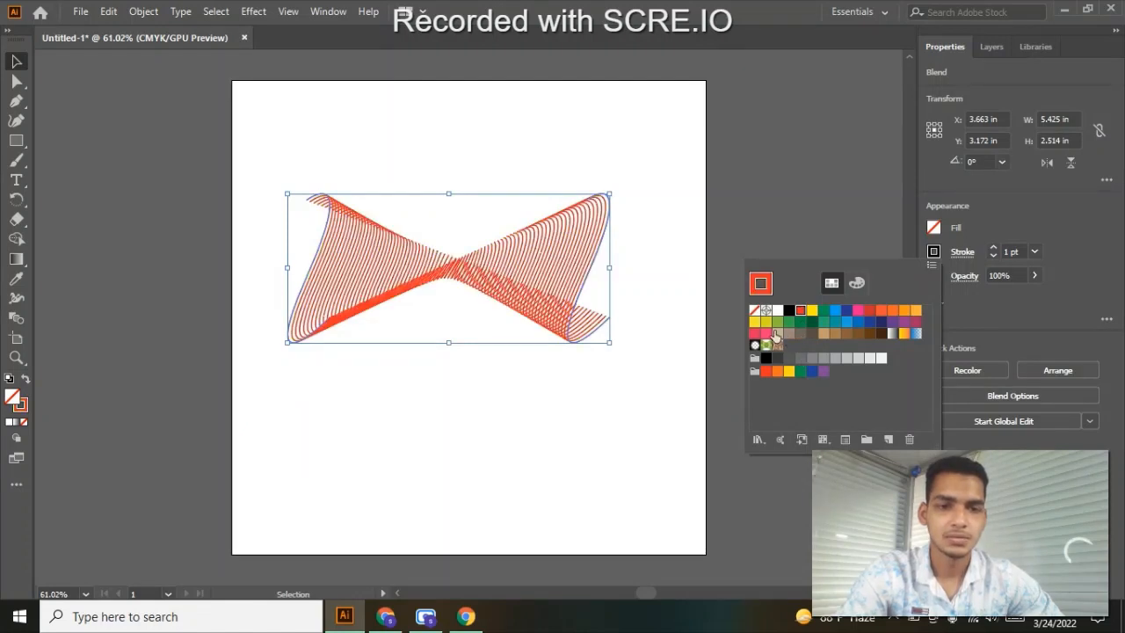
- Set the blend's stroke colour to the orange swatch after trying green
{"action": "left_click", "coordinate": [777, 321]}
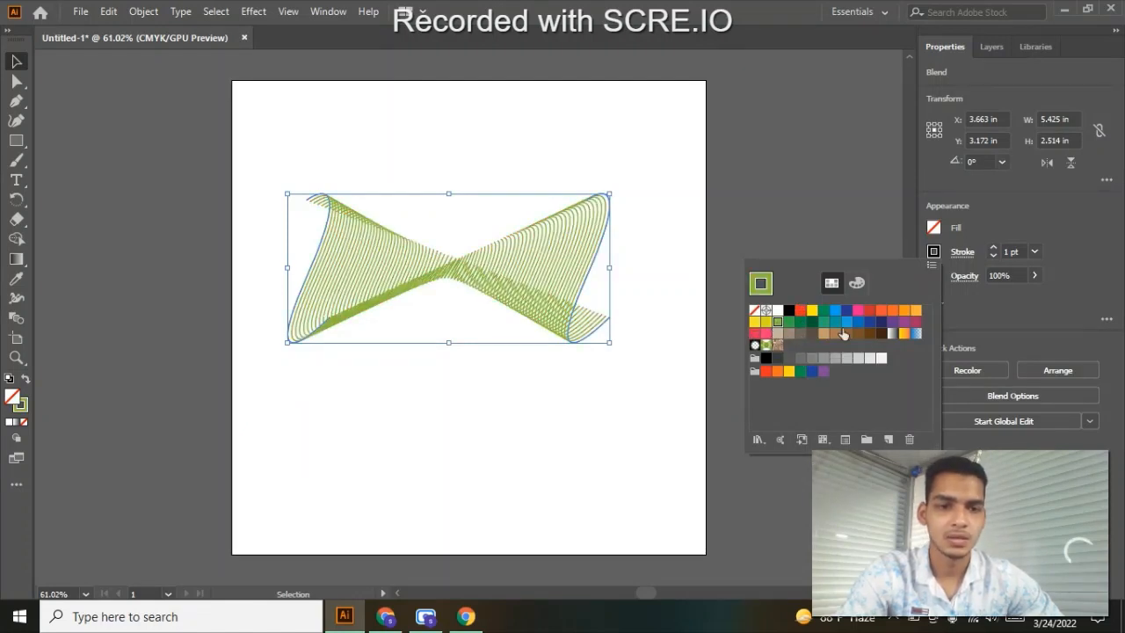
{"action": "left_click", "coordinate": [894, 315]}
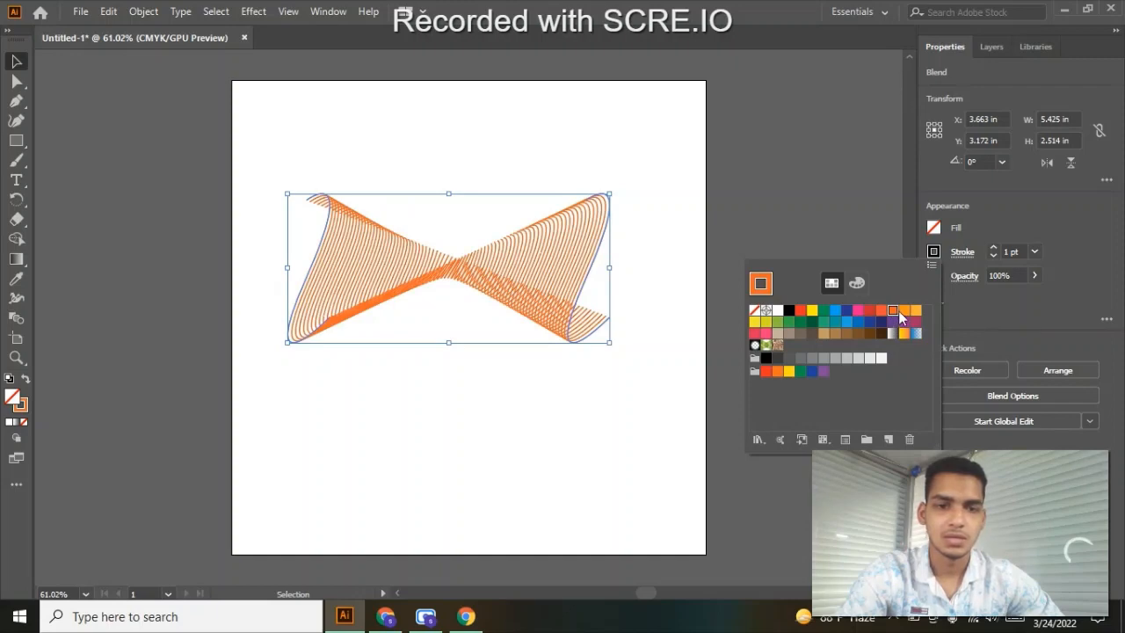
{"action": "left_click", "coordinate": [849, 123]}
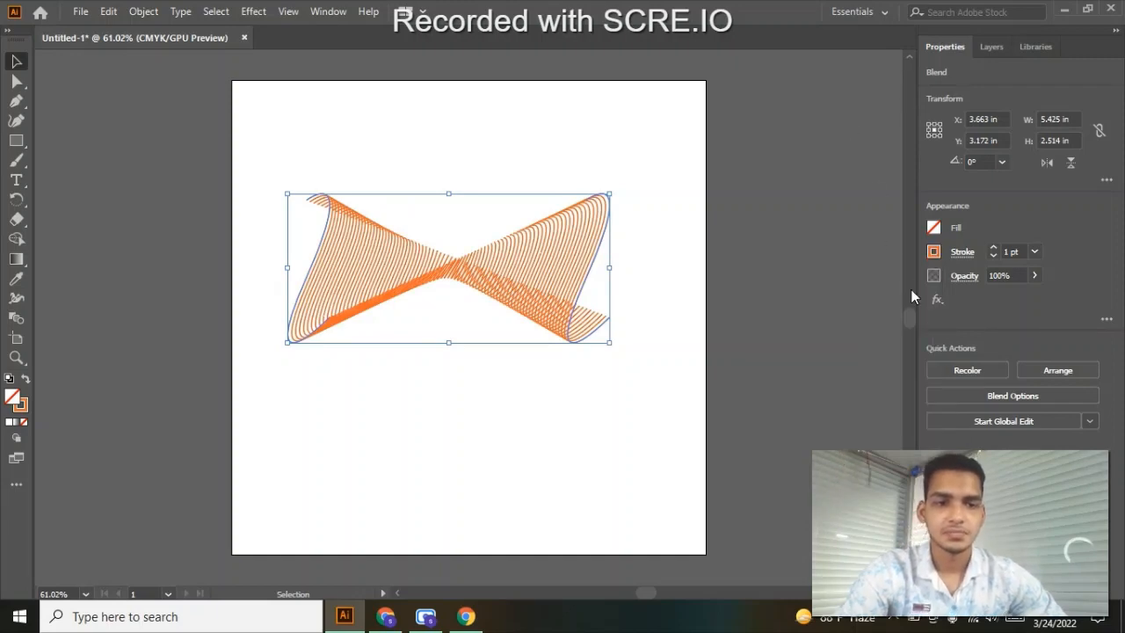
- Try stroke weights of 3 pt and 0.75 pt on the blend, then return it to 1 pt
{"action": "left_click", "coordinate": [994, 248]}
{"action": "left_click", "coordinate": [994, 247]}
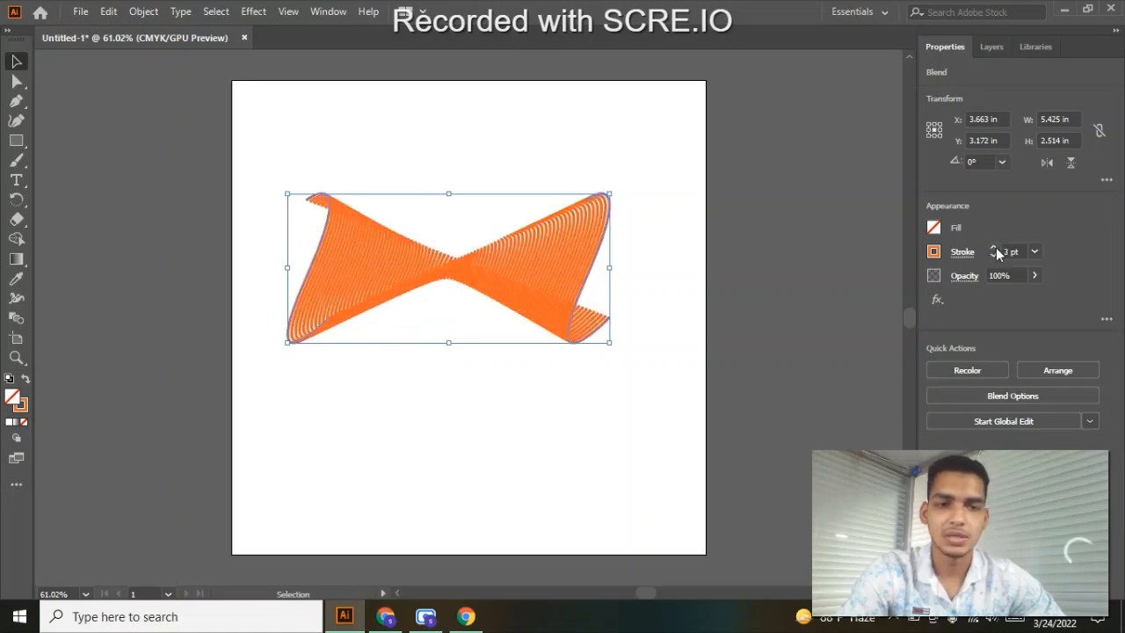
{"action": "left_click", "coordinate": [993, 254]}
{"action": "left_click", "coordinate": [993, 255]}
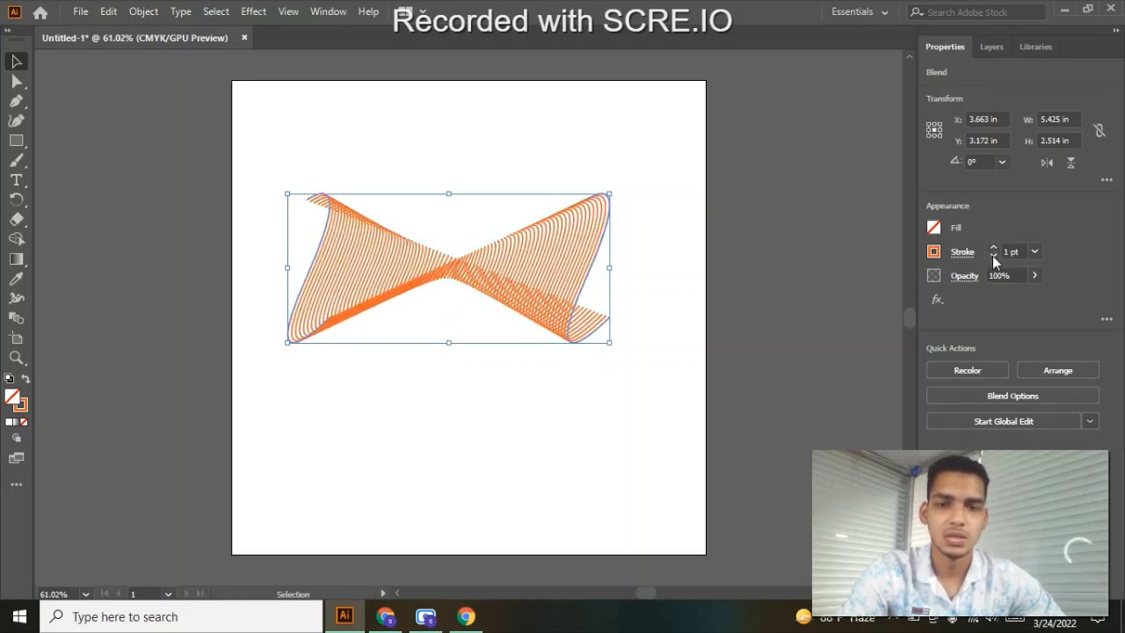
{"action": "left_click", "coordinate": [993, 255]}
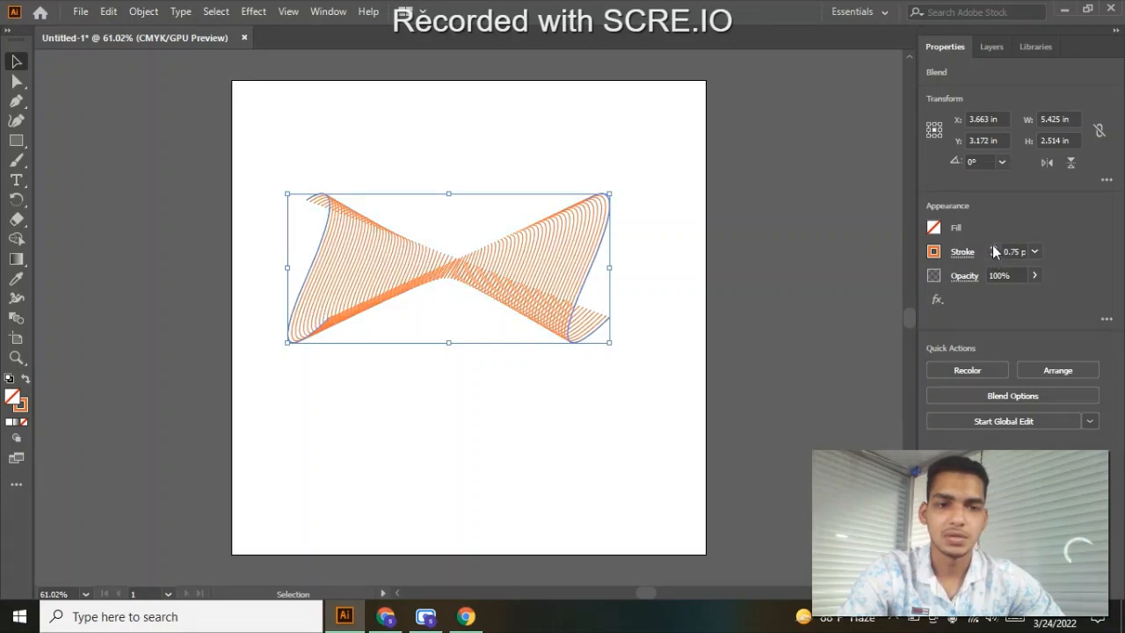
{"action": "left_click", "coordinate": [993, 248]}
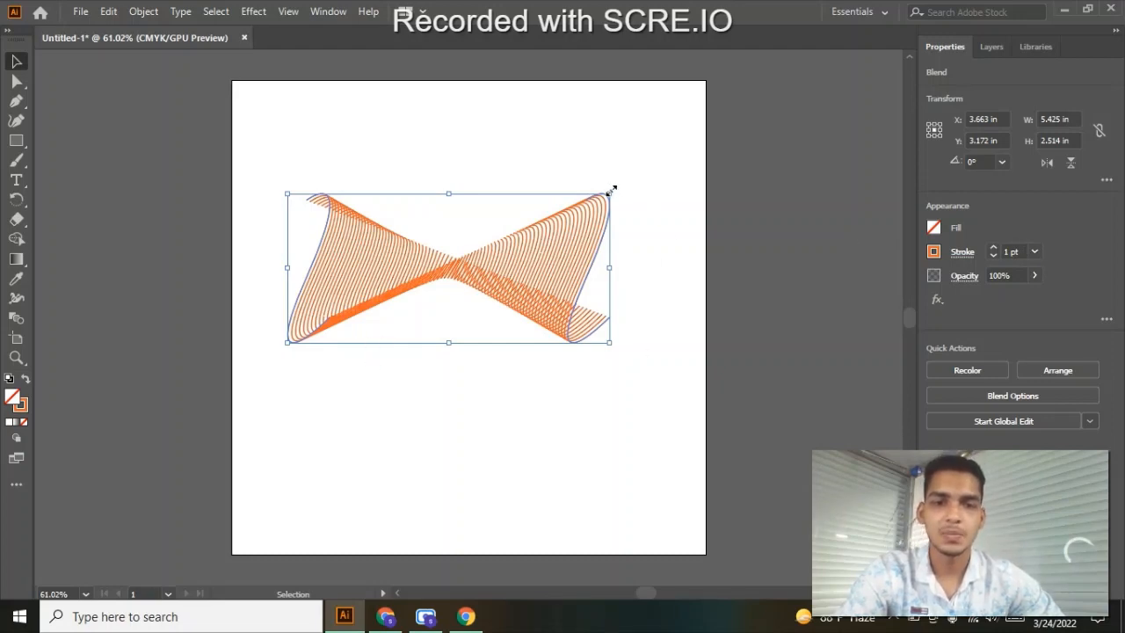
- Rotate the blend to about 269° so that it stands upright, and deselect it
{"action": "left_click_drag", "start_coordinate": [611, 186], "coordinate": [516, 401]}
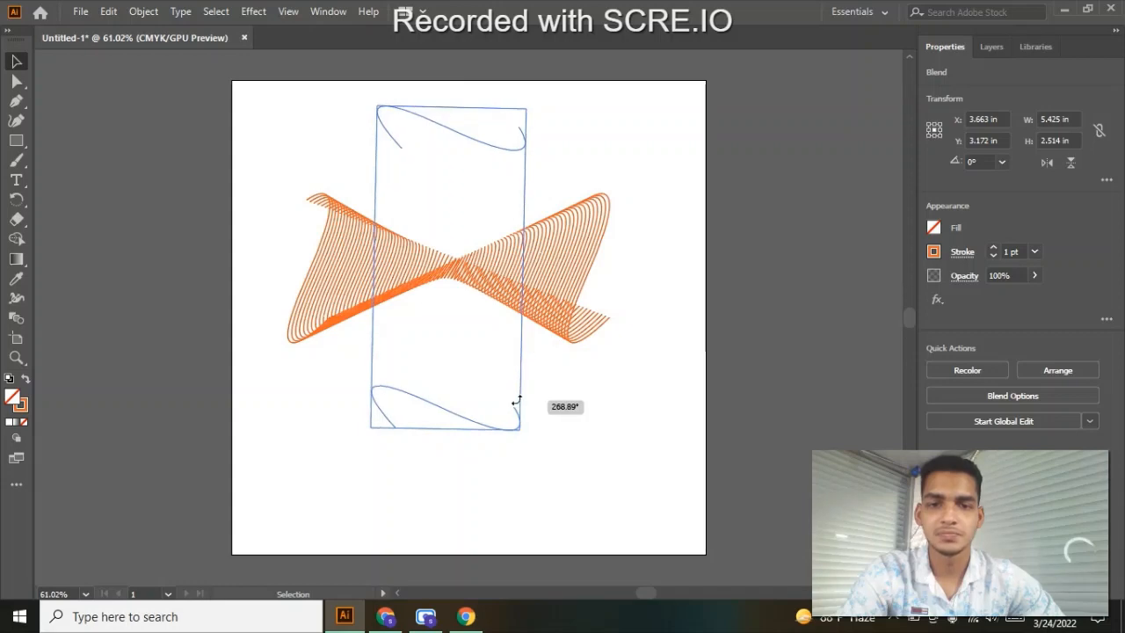
{"action": "left_click_drag", "start_coordinate": [516, 402], "coordinate": [516, 401]}
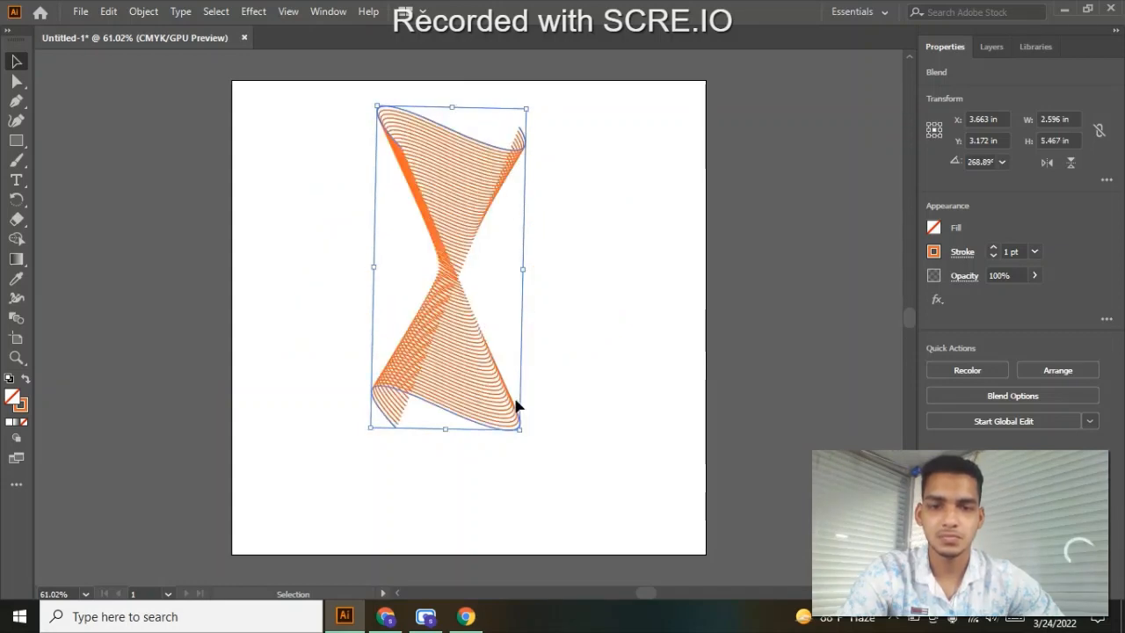
{"action": "left_click", "coordinate": [602, 188]}
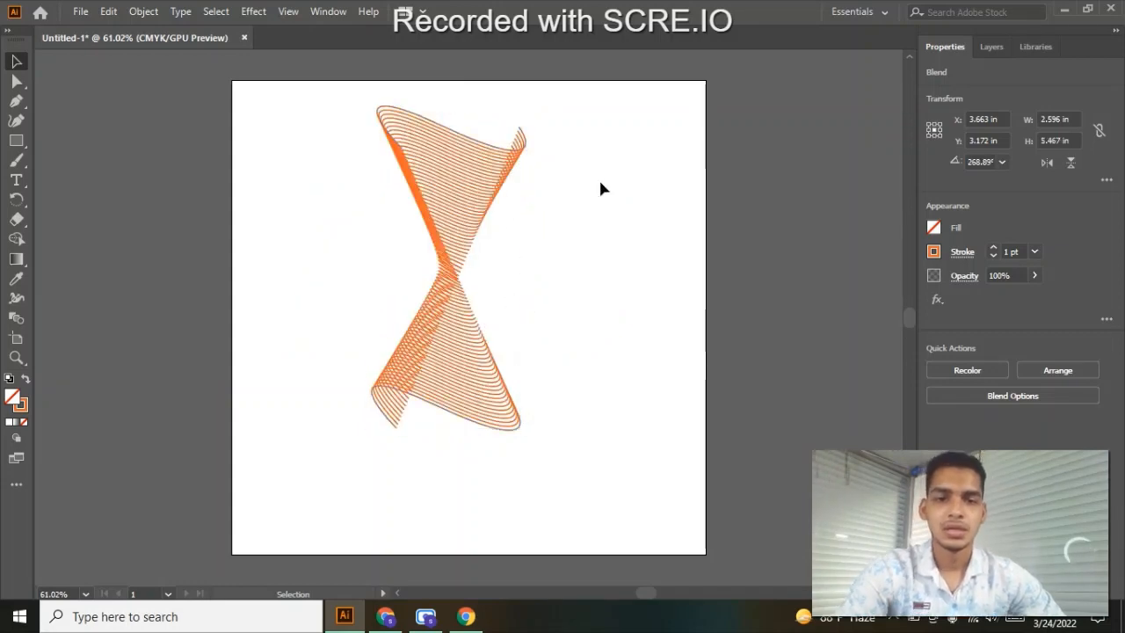
- Duplicate the upright blend and rotate the copy to about 359° so that it lies horizontally
{"action": "left_click", "coordinate": [460, 172]}
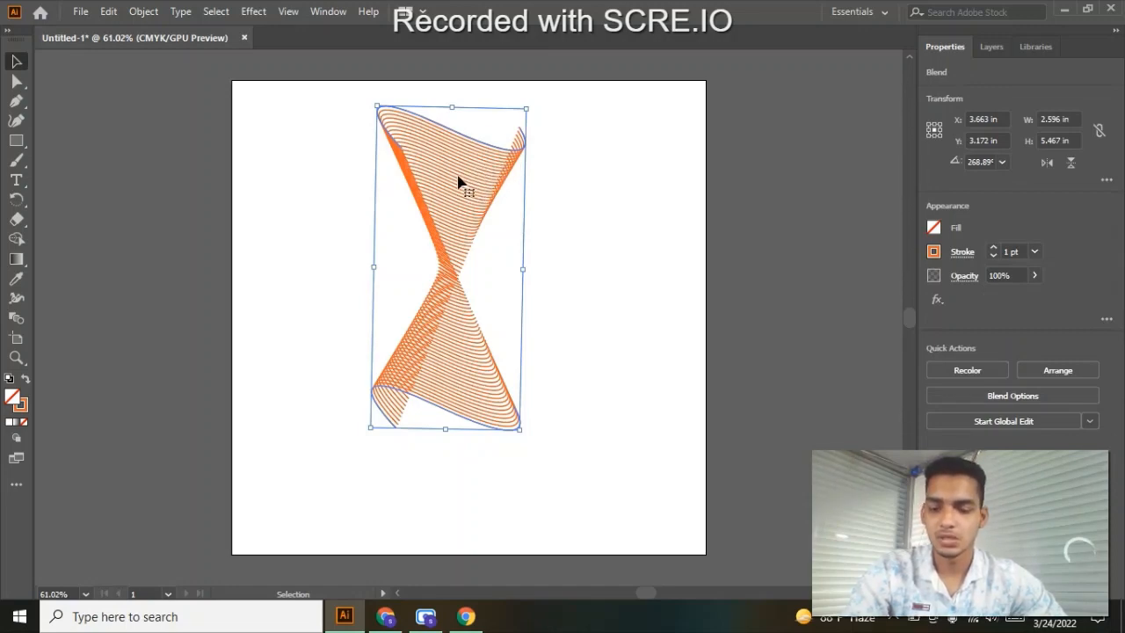
{"action": "key", "text": "a"}
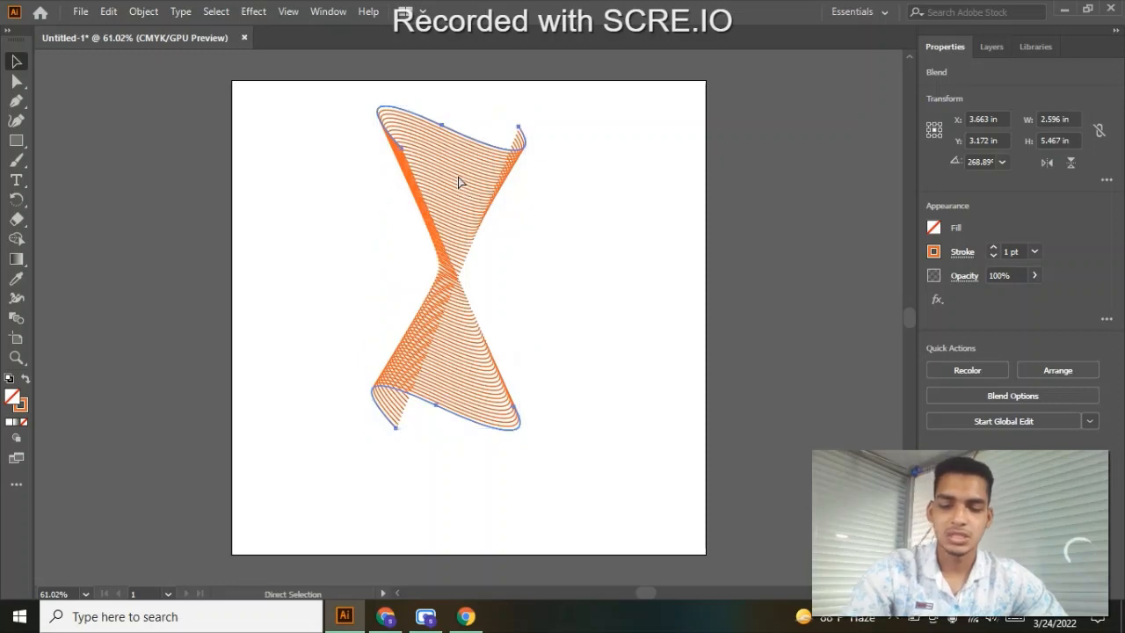
{"action": "key", "text": "v"}
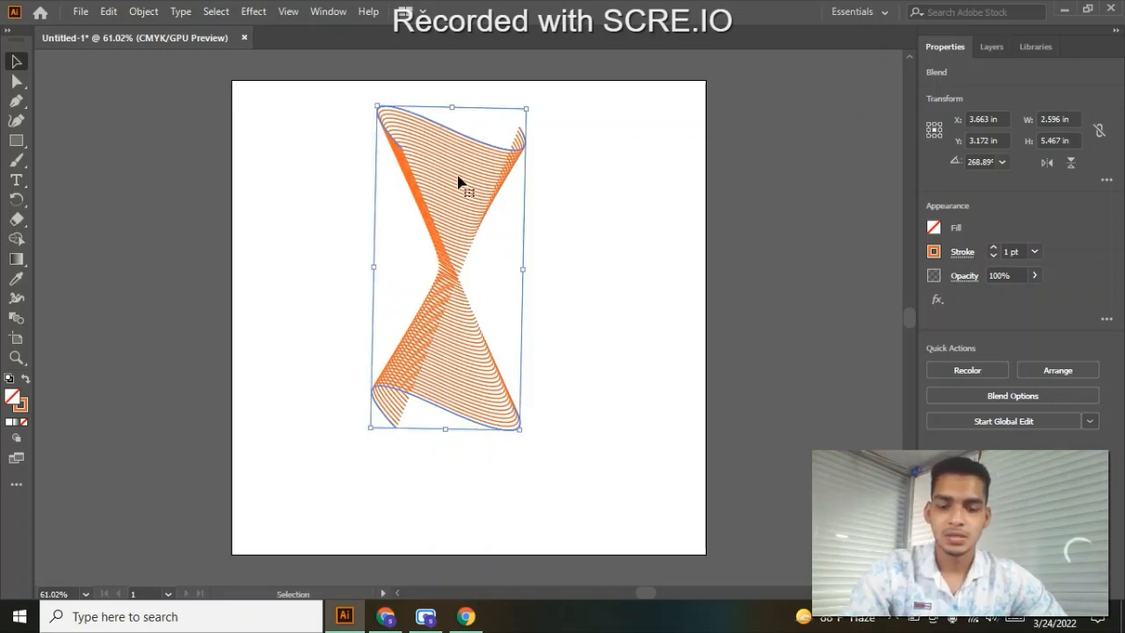
{"action": "key", "text": "a"}
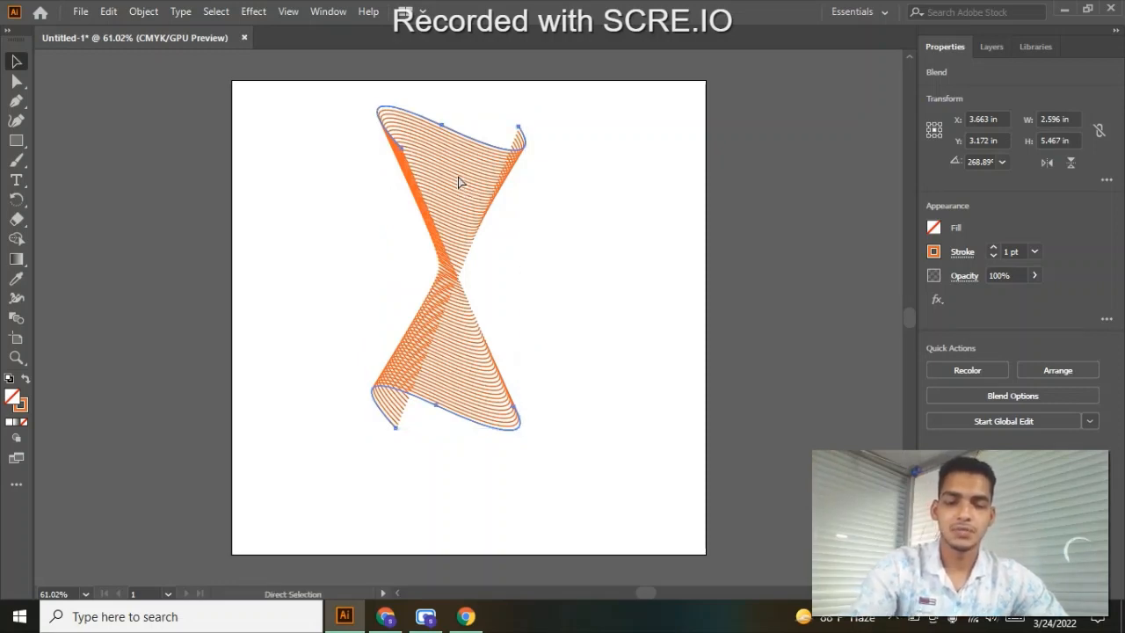
{"action": "key", "text": "v"}
{"action": "left_click_drag", "start_coordinate": [458, 182], "coordinate": [538, 114]}
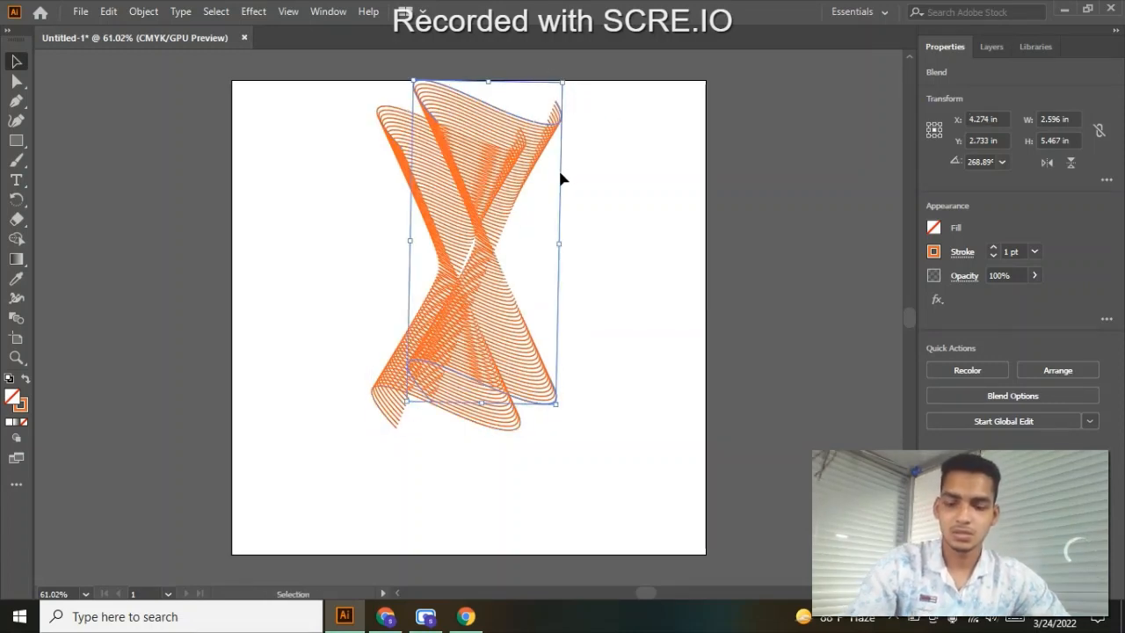
{"action": "left_click_drag", "start_coordinate": [477, 177], "coordinate": [514, 263]}
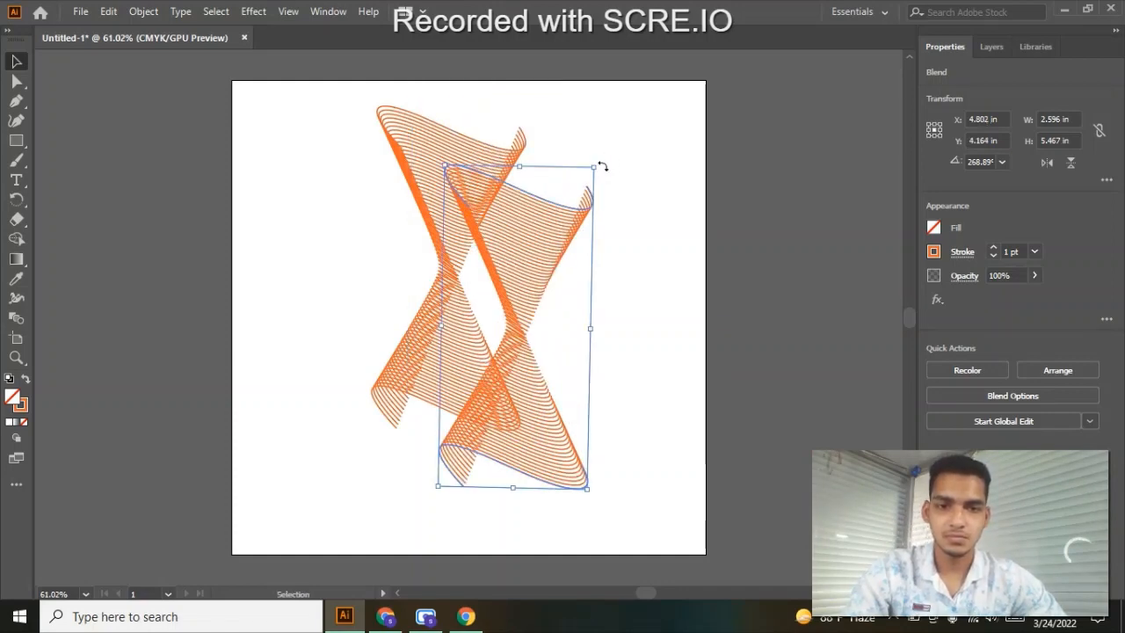
{"action": "left_click_drag", "start_coordinate": [602, 166], "coordinate": [337, 231]}
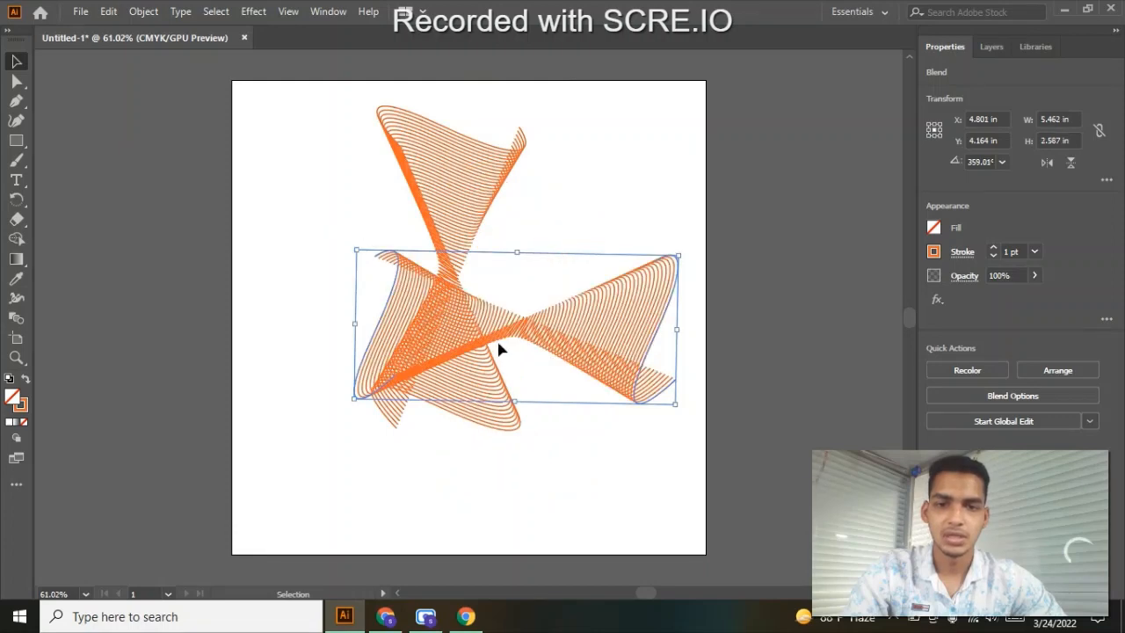
- Centre the horizontal copy over the upright blend's crossing point and rotate it to about 329°
{"action": "key", "text": "ctrl+a"}
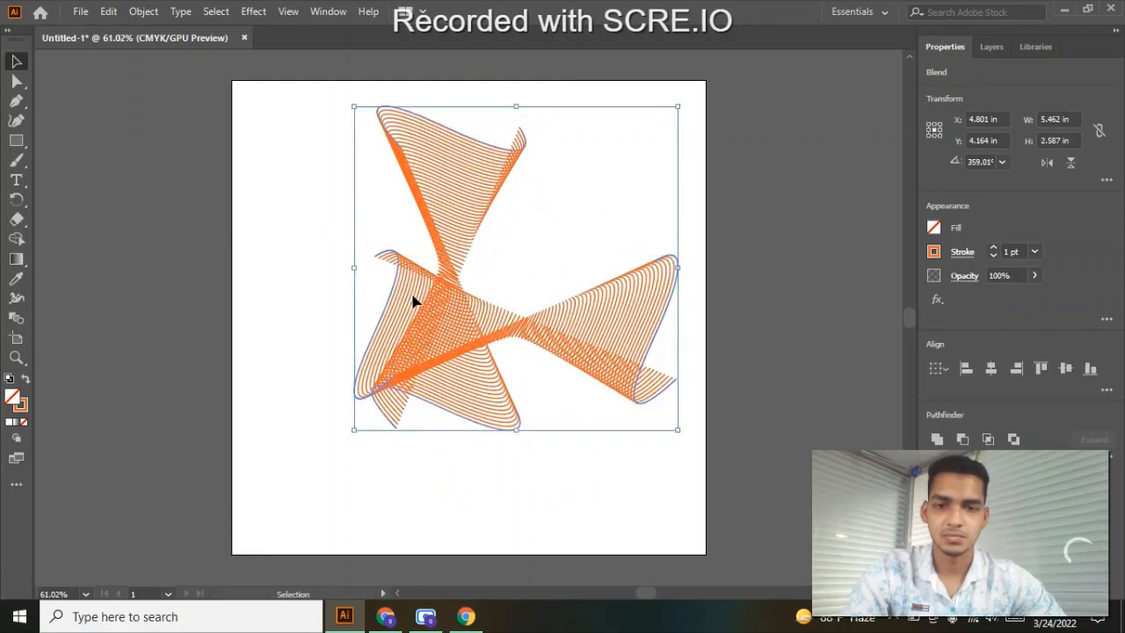
{"action": "key", "text": "ctrl+h"}
{"action": "left_click", "coordinate": [438, 292]}
{"action": "left_click_drag", "start_coordinate": [500, 314], "coordinate": [417, 251]}
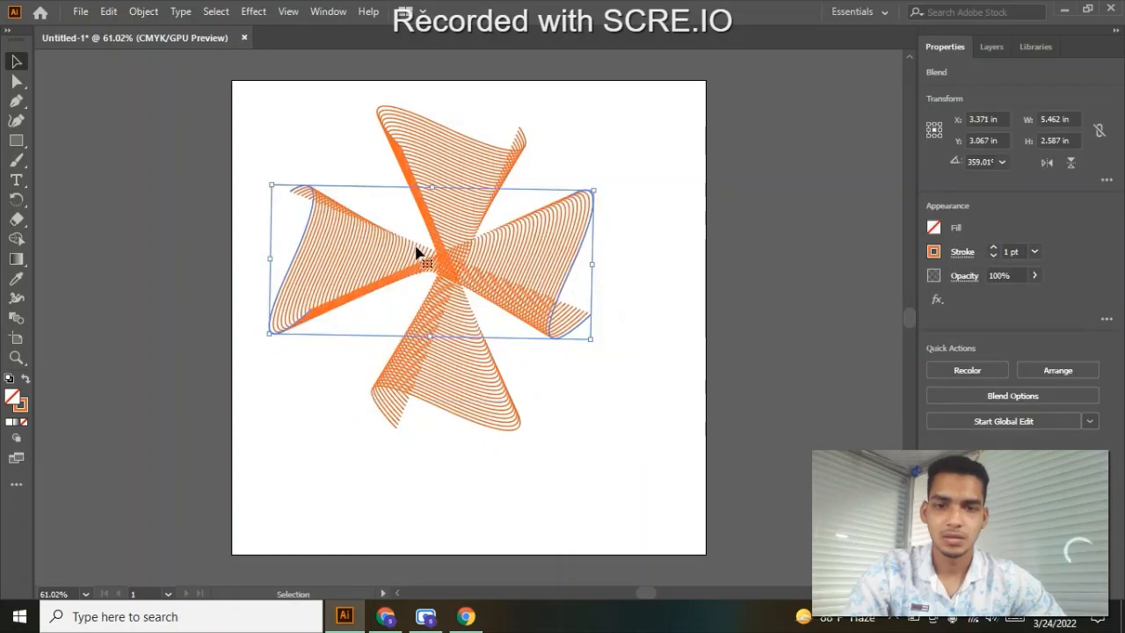
{"action": "left_click_drag", "start_coordinate": [517, 278], "coordinate": [502, 261]}
{"action": "left_click_drag", "start_coordinate": [612, 190], "coordinate": [635, 290]}
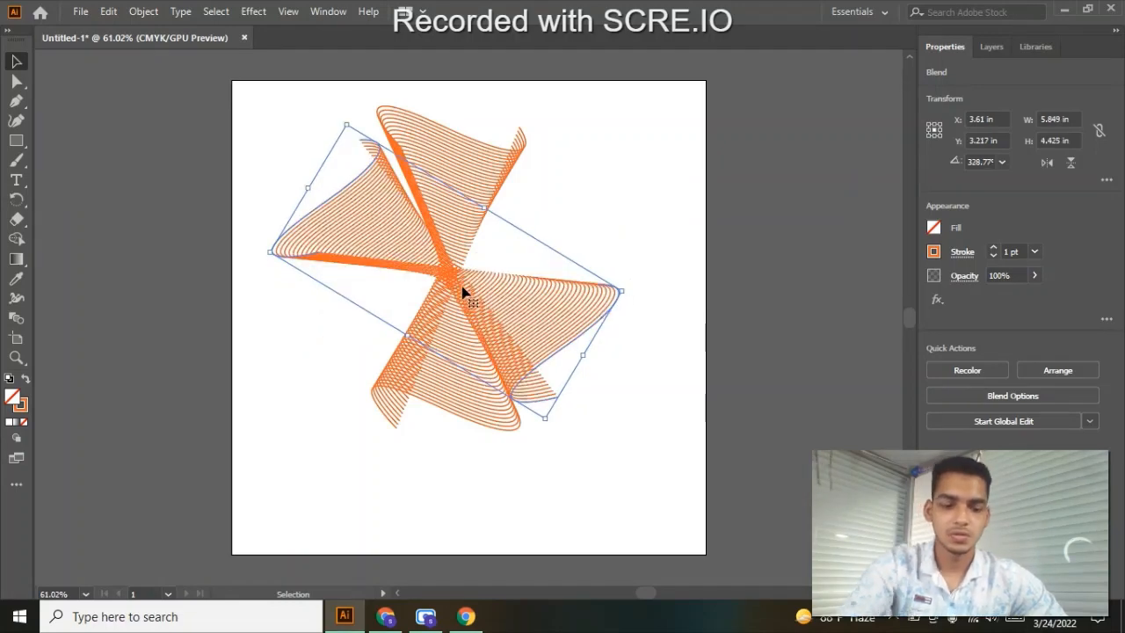
- Nudge the tilted copy to about X 3.67 in, Y 3.11 in to align its centre with the upright blend
{"action": "key", "text": "Left"}
{"action": "key", "text": "Left"}
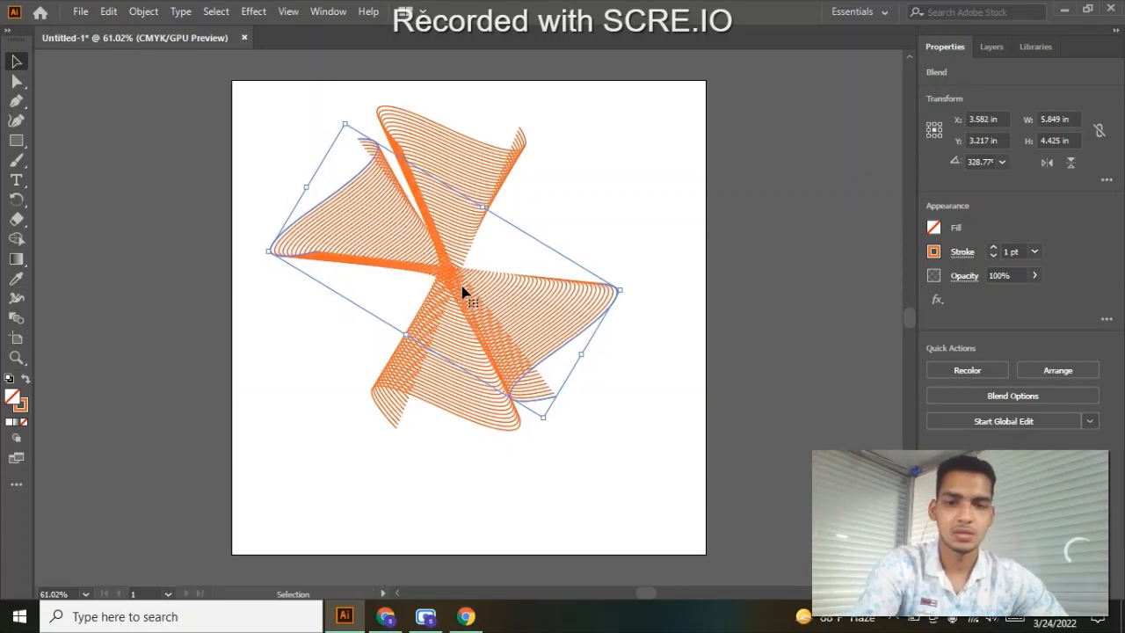
{"action": "key", "text": "Up"}
{"action": "key", "text": "Up"}
{"action": "key", "text": "Up"}
{"action": "key", "text": "Up"}
{"action": "key", "text": "Up"}
{"action": "key", "text": "Up"}
{"action": "key", "text": "Up"}
{"action": "key", "text": "Up"}
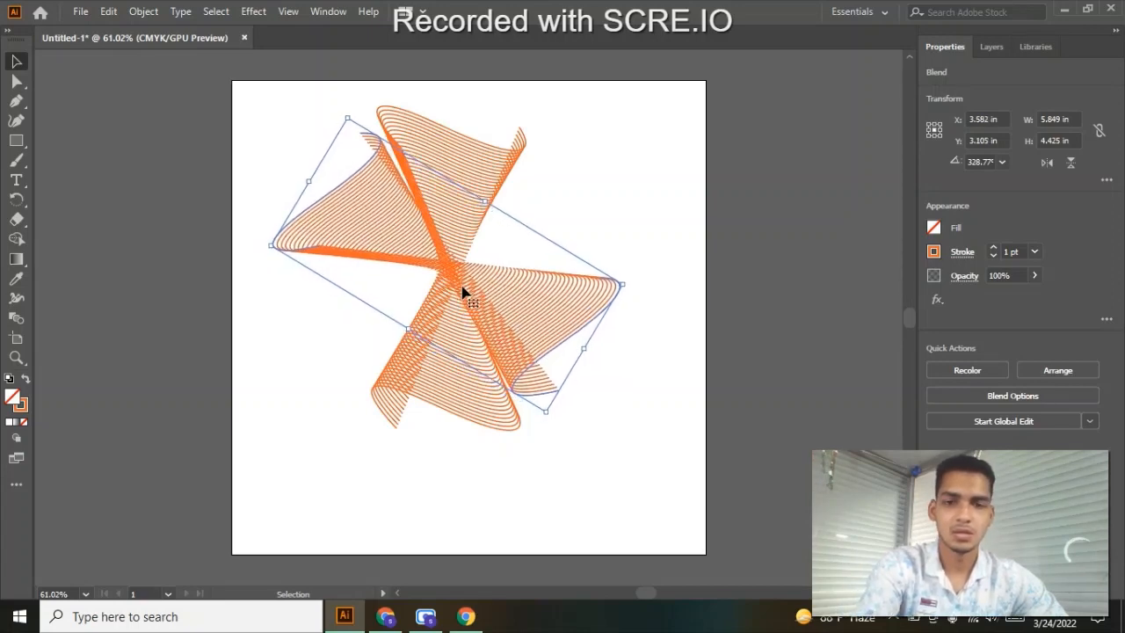
{"action": "key", "text": "Right"}
{"action": "key", "text": "Right"}
{"action": "key", "text": "Right"}
{"action": "key", "text": "Right"}
{"action": "key", "text": "Right"}
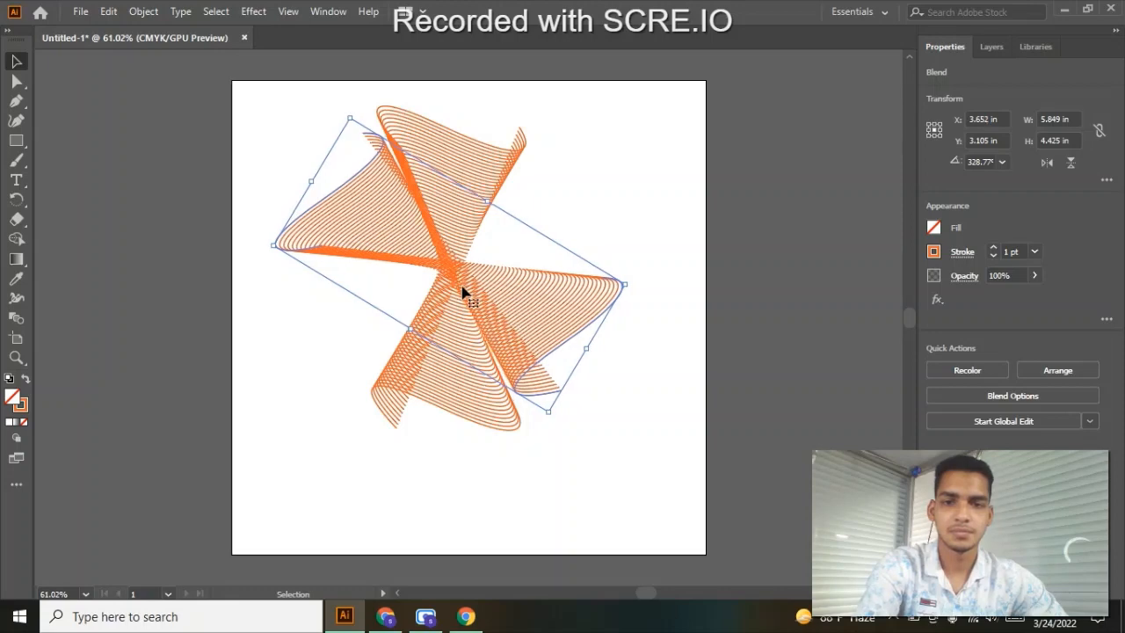
{"action": "key", "text": "Right"}
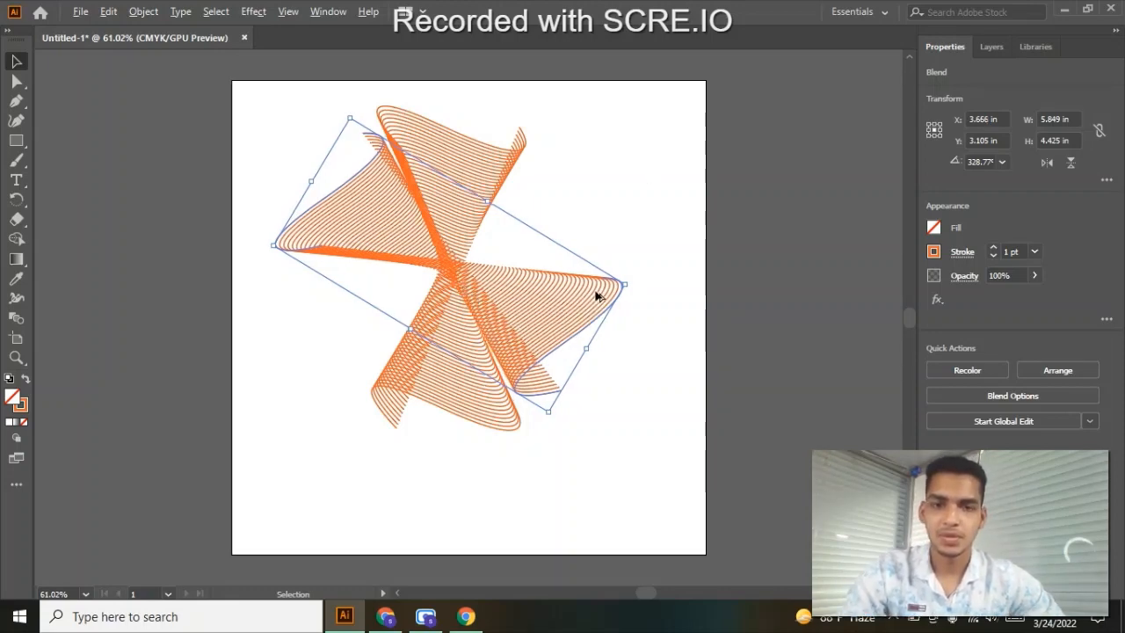
- Duplicate the tilted blend as a third one centred on the others, and rotate it to about 209°
{"action": "left_click_drag", "start_coordinate": [597, 297], "coordinate": [404, 425]}
{"action": "left_click_drag", "start_coordinate": [467, 322], "coordinate": [456, 262]}
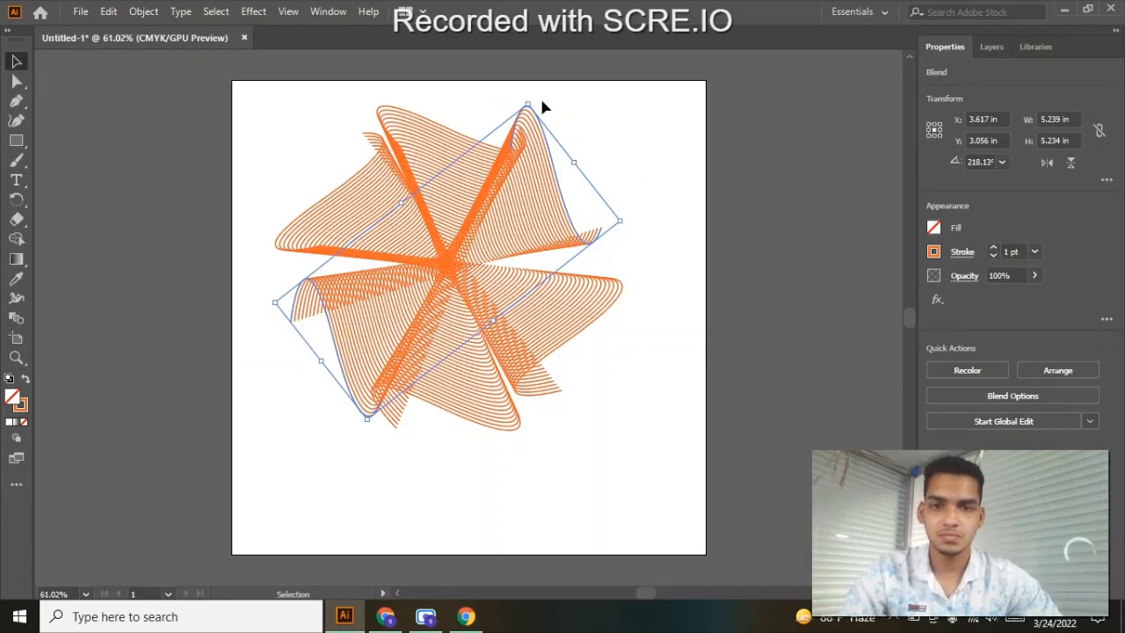
{"action": "left_click_drag", "start_coordinate": [535, 101], "coordinate": [564, 124]}
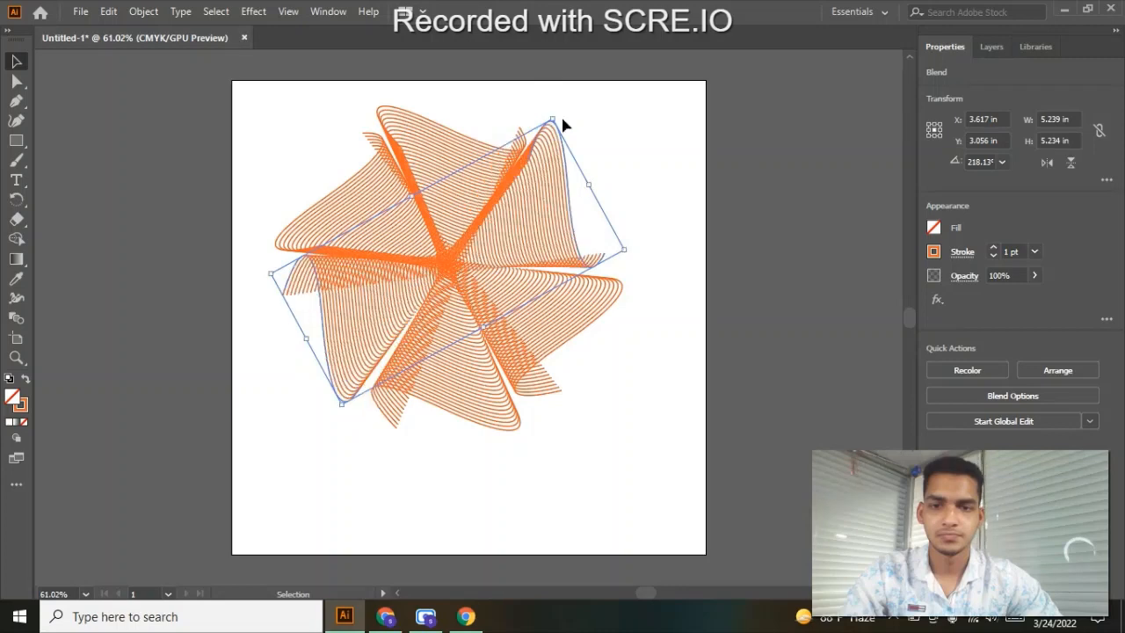
{"action": "left_click", "coordinate": [627, 130]}
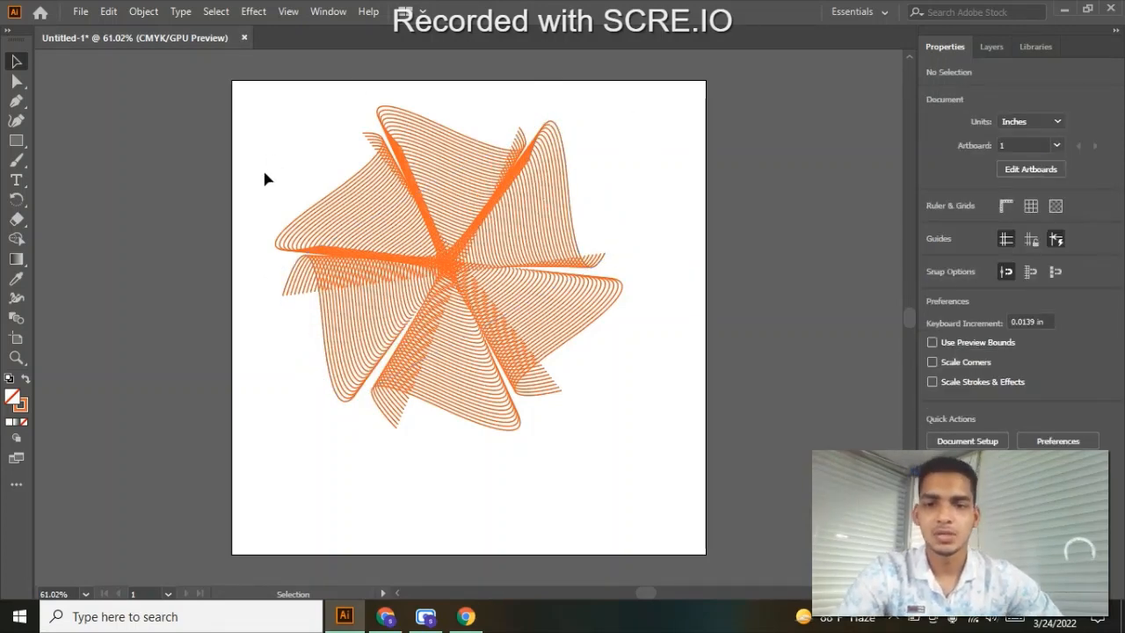
{"action": "left_click_drag", "start_coordinate": [326, 123], "coordinate": [534, 369]}
{"action": "left_click", "coordinate": [653, 174]}
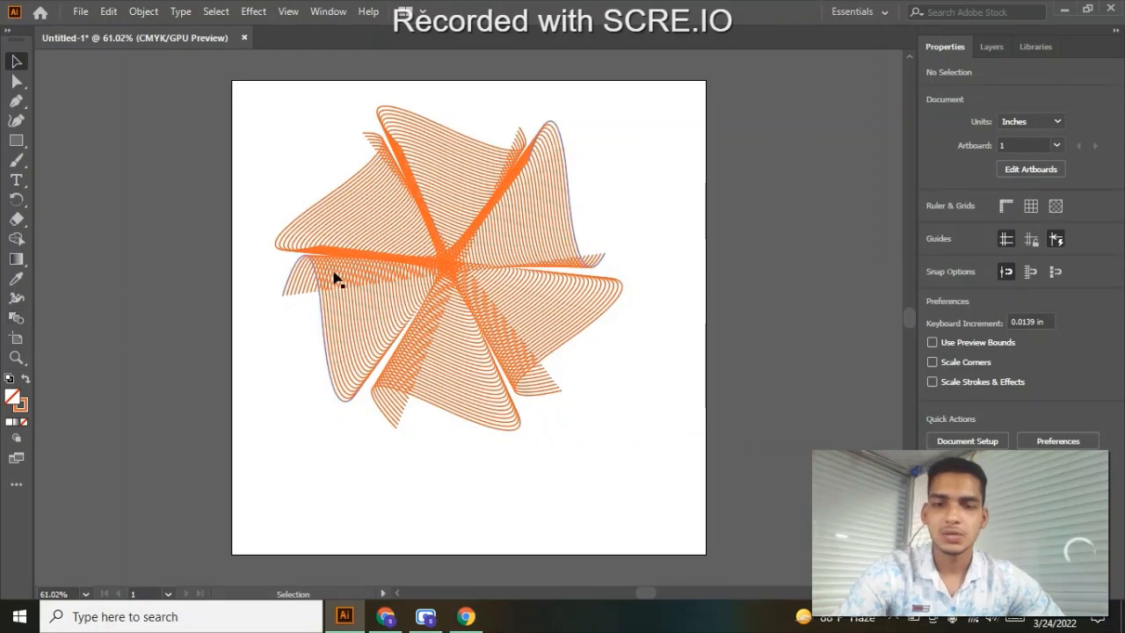
- Delete the third blend and the original upright blend, keeping only the tilted one
{"action": "left_click", "coordinate": [531, 209]}
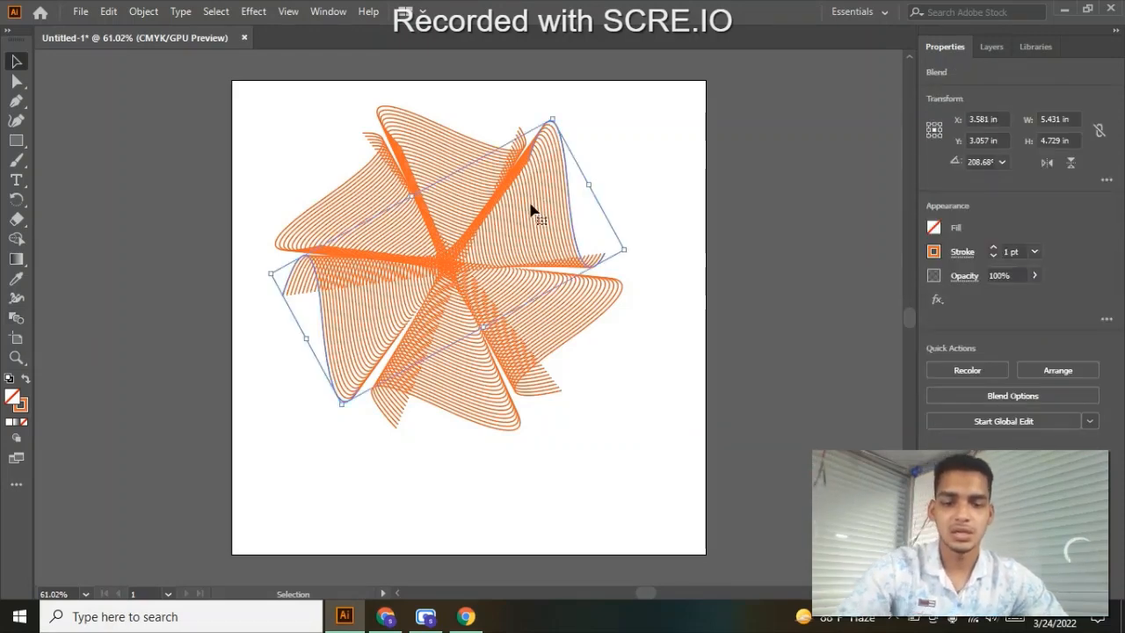
{"action": "key", "text": "Delete"}
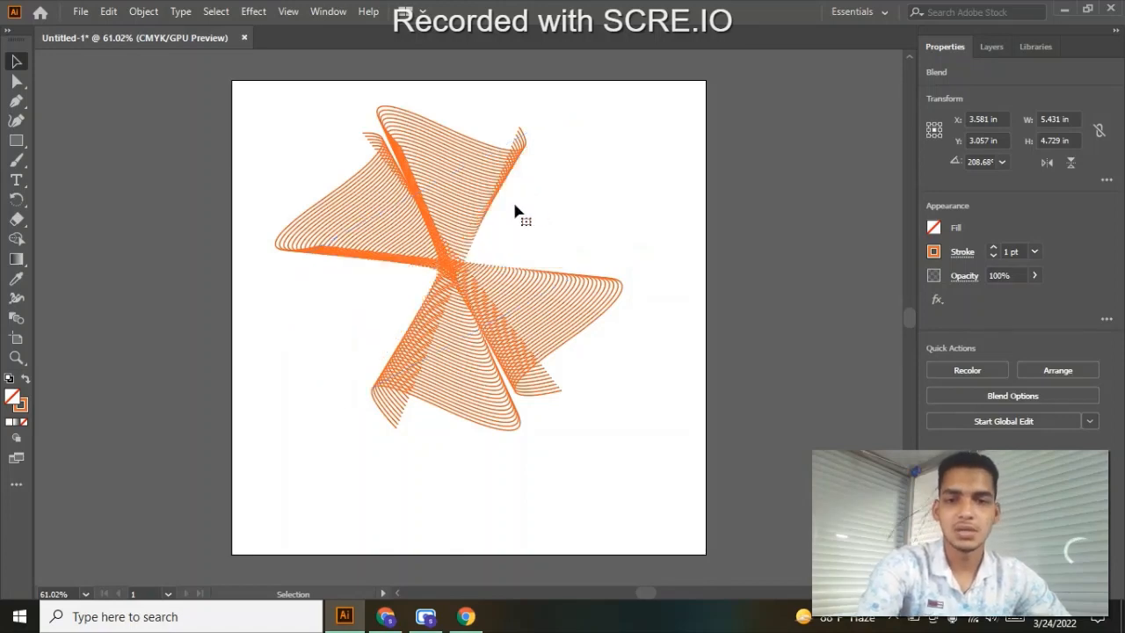
{"action": "left_click", "coordinate": [472, 188]}
{"action": "key", "text": "Delete"}
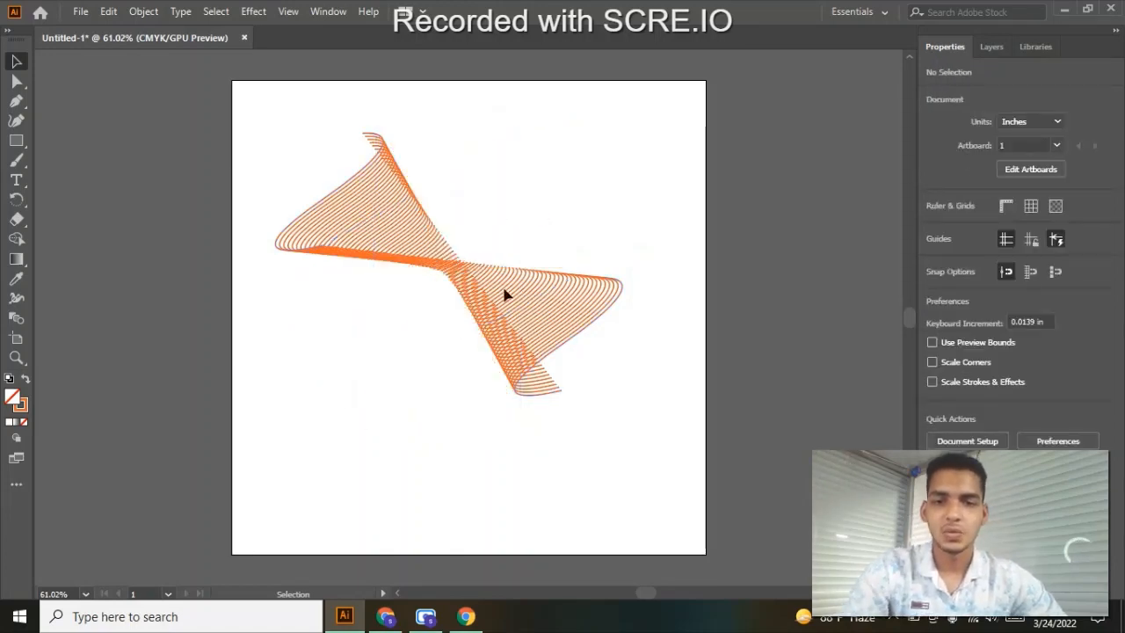
- Rotate the remaining blend upright to about 268° and scale it down to about 0.62 by 1.28 in
{"action": "left_click", "coordinate": [515, 305]}
{"action": "left_click_drag", "start_coordinate": [636, 276], "coordinate": [520, 420]}
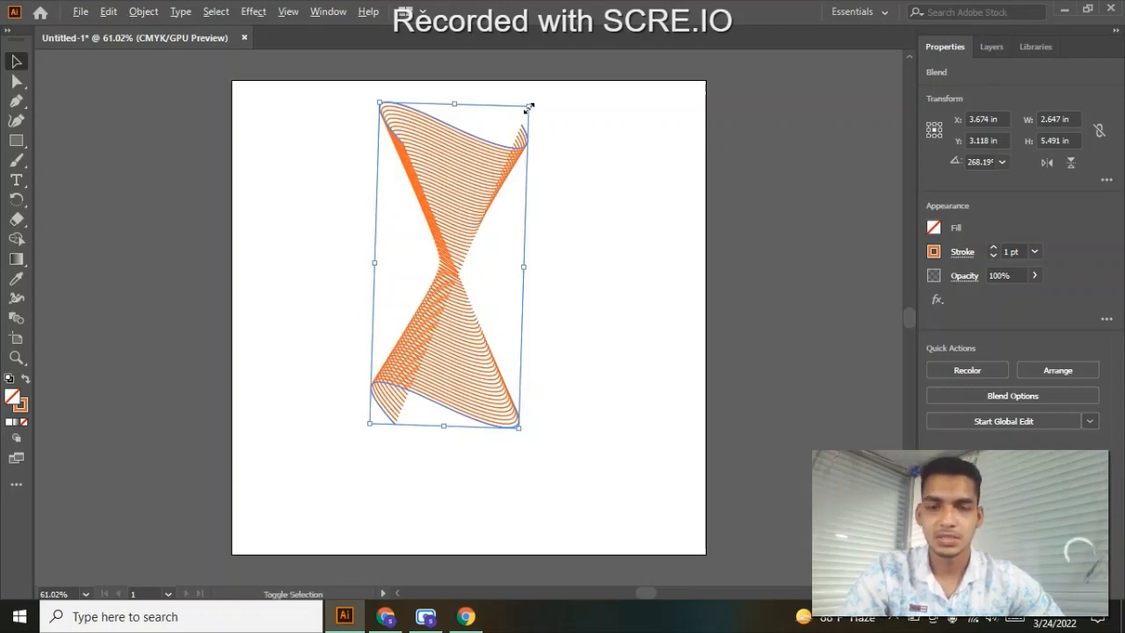
{"action": "left_click_drag", "start_coordinate": [528, 107], "coordinate": [467, 210]}
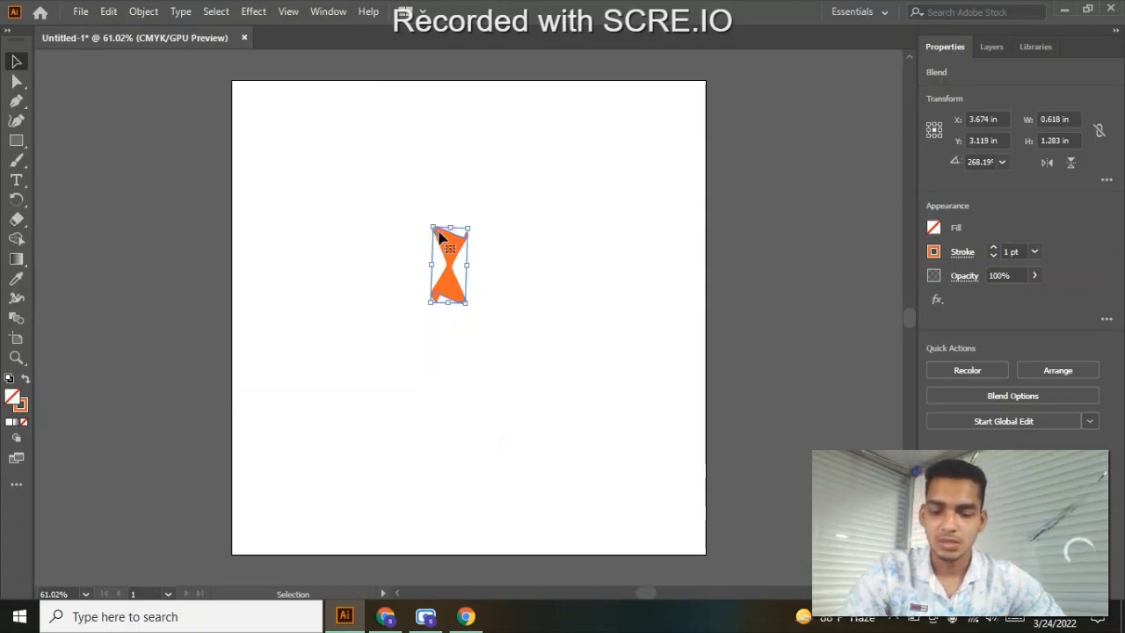
{"action": "scroll", "coordinate": [440, 238], "scroll_direction": "up", "scroll_amount": 5}
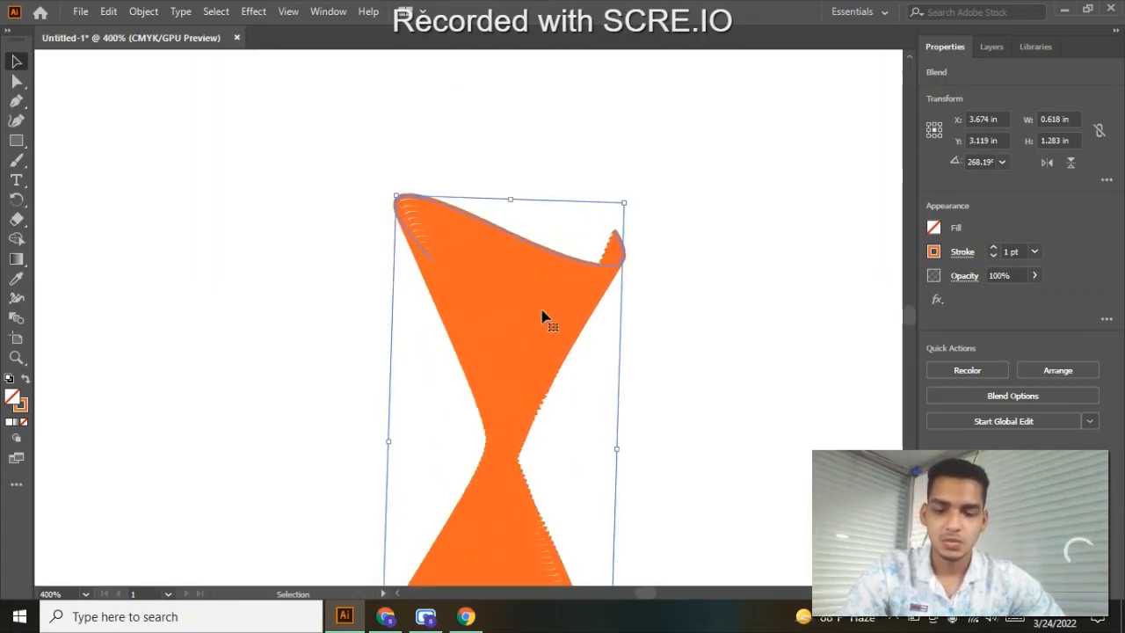
{"action": "scroll", "coordinate": [542, 294], "scroll_direction": "down", "scroll_amount": 3}
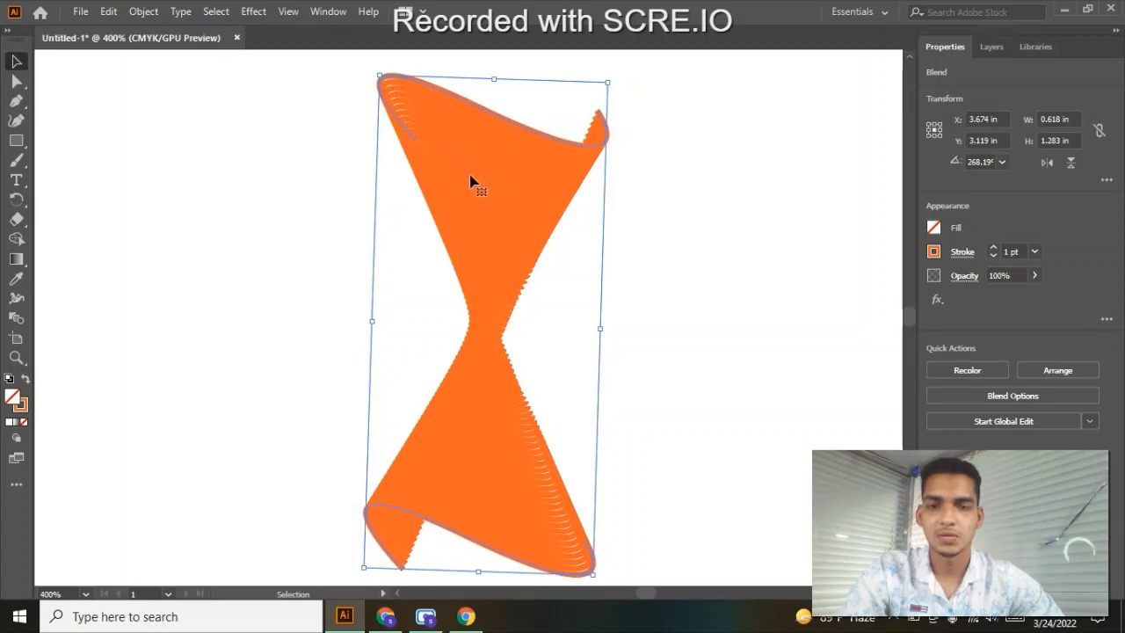
- Enlarge the remaining blend about its centre to roughly 2.7 by 5.7 in and rotate it slightly to about 268.65°
{"action": "scroll", "coordinate": [541, 173], "scroll_direction": "down", "scroll_amount": 6}
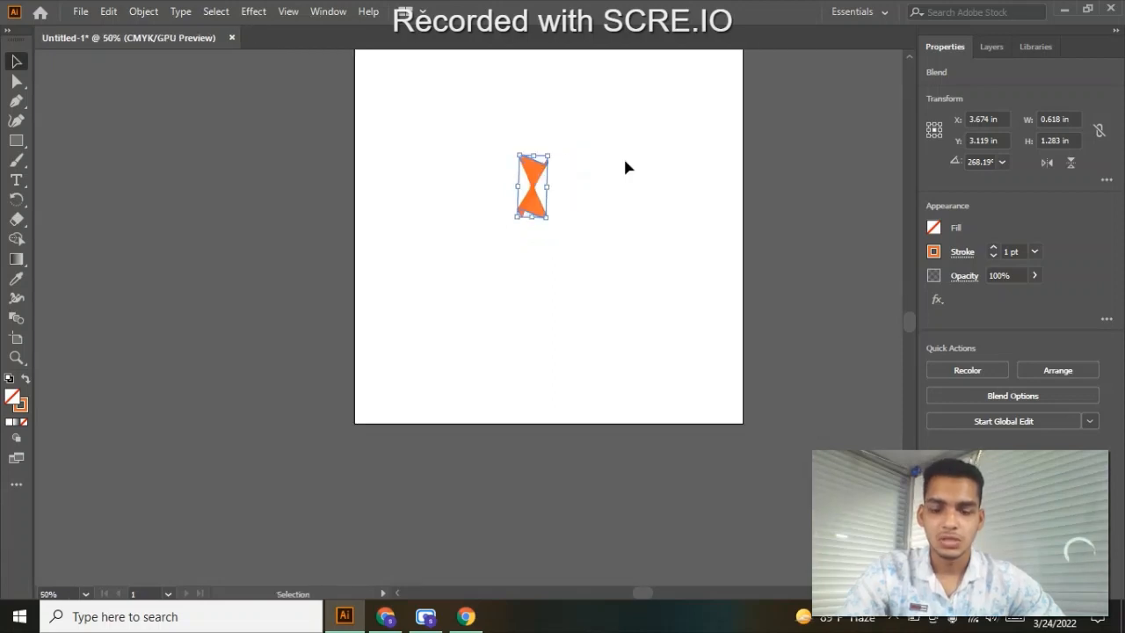
{"action": "left_click_drag", "start_coordinate": [623, 176], "coordinate": [578, 267]}
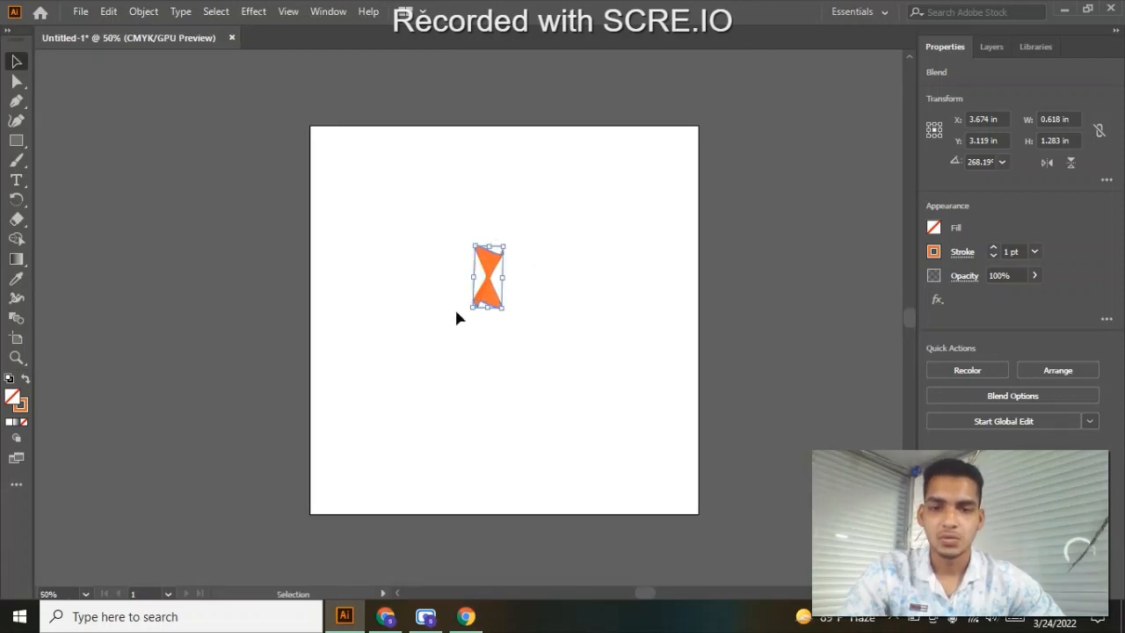
{"action": "left_click_drag", "start_coordinate": [472, 306], "coordinate": [420, 460]}
{"action": "left_click", "coordinate": [569, 224]}
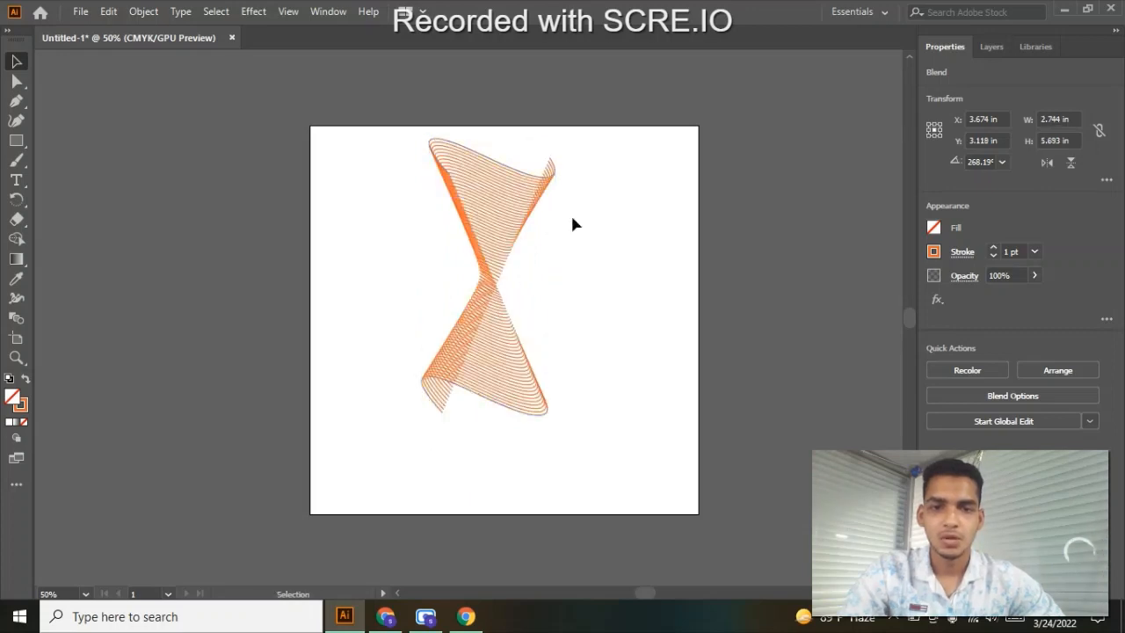
{"action": "left_click", "coordinate": [499, 213]}
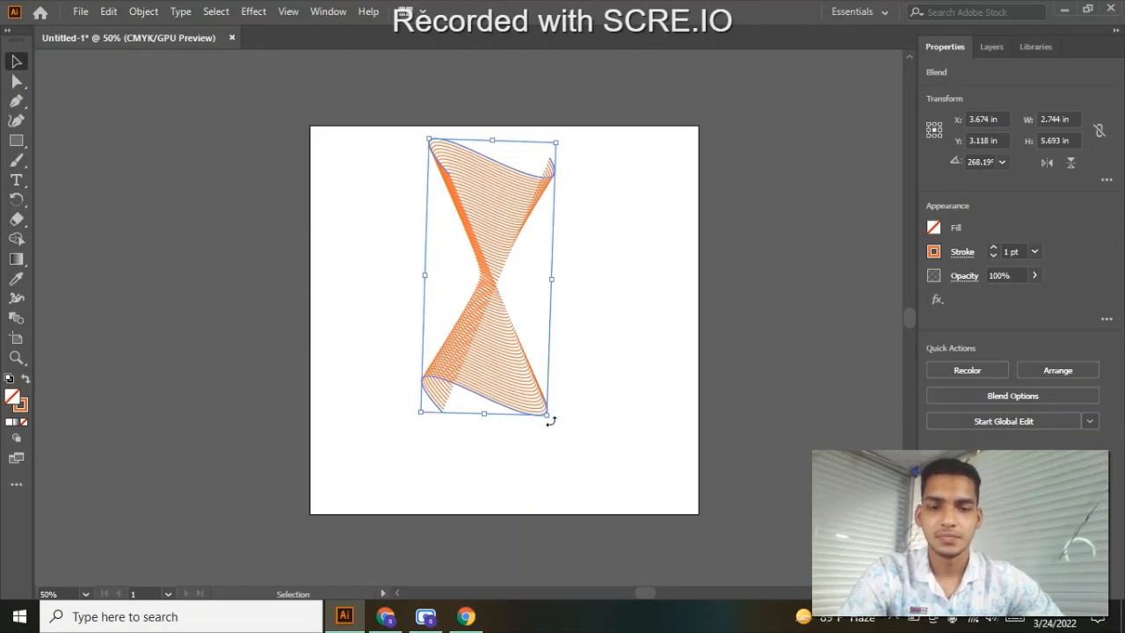
{"action": "mouse_move", "coordinate": [551, 421]}
{"action": "left_mouse_down"}
{"action": "mouse_move", "coordinate": [557, 414]}
{"action": "mouse_move", "coordinate": [553, 425]}
{"action": "left_mouse_up"}
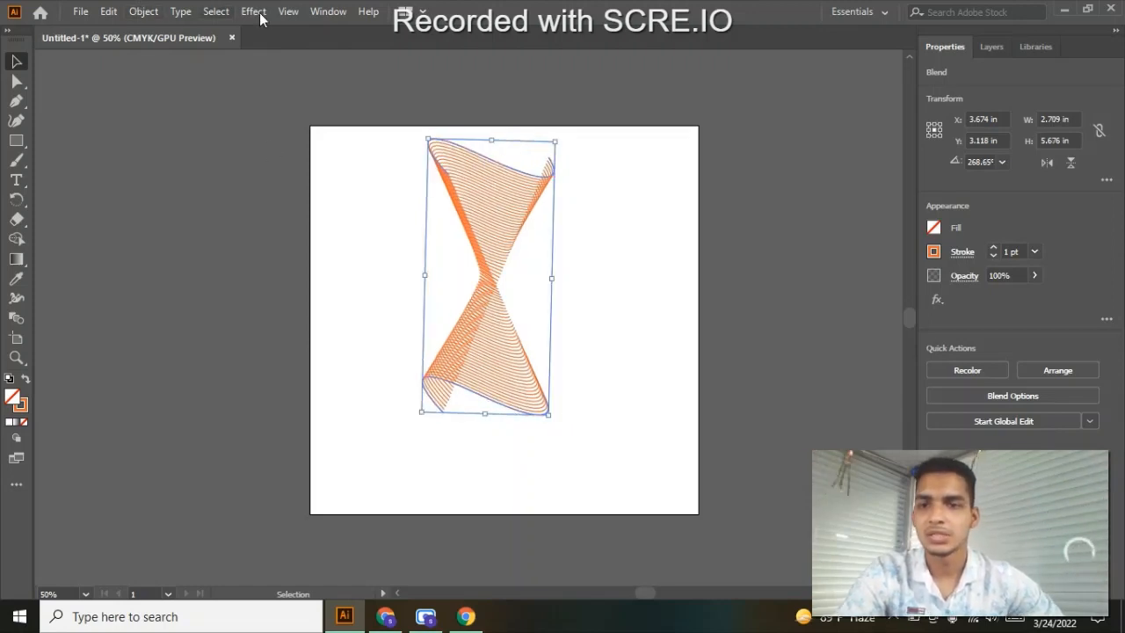
- Expand the enlarged blend into a group of individual paths, with Object, Fill and Stroke included
{"action": "left_click", "coordinate": [144, 11]}
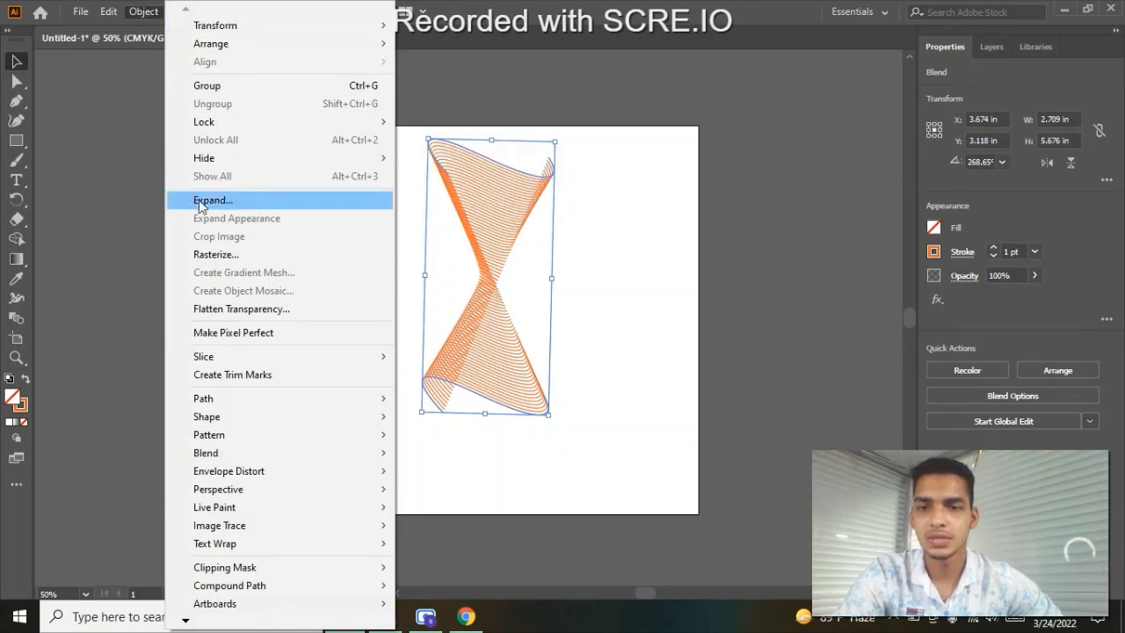
{"action": "left_click", "coordinate": [266, 204]}
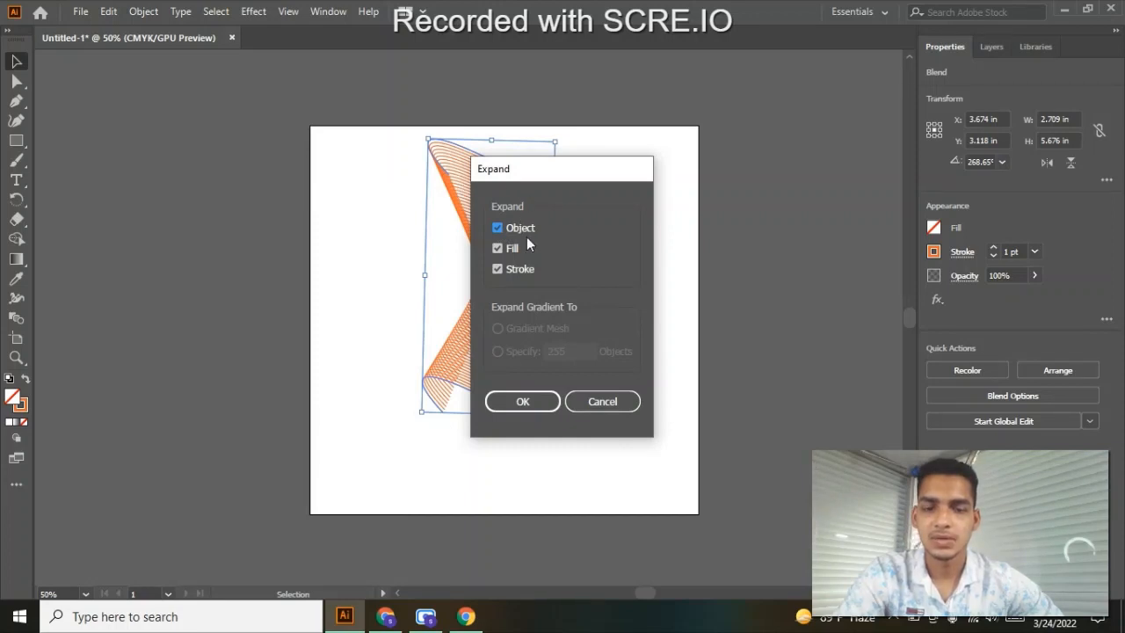
{"action": "left_click", "coordinate": [512, 402]}
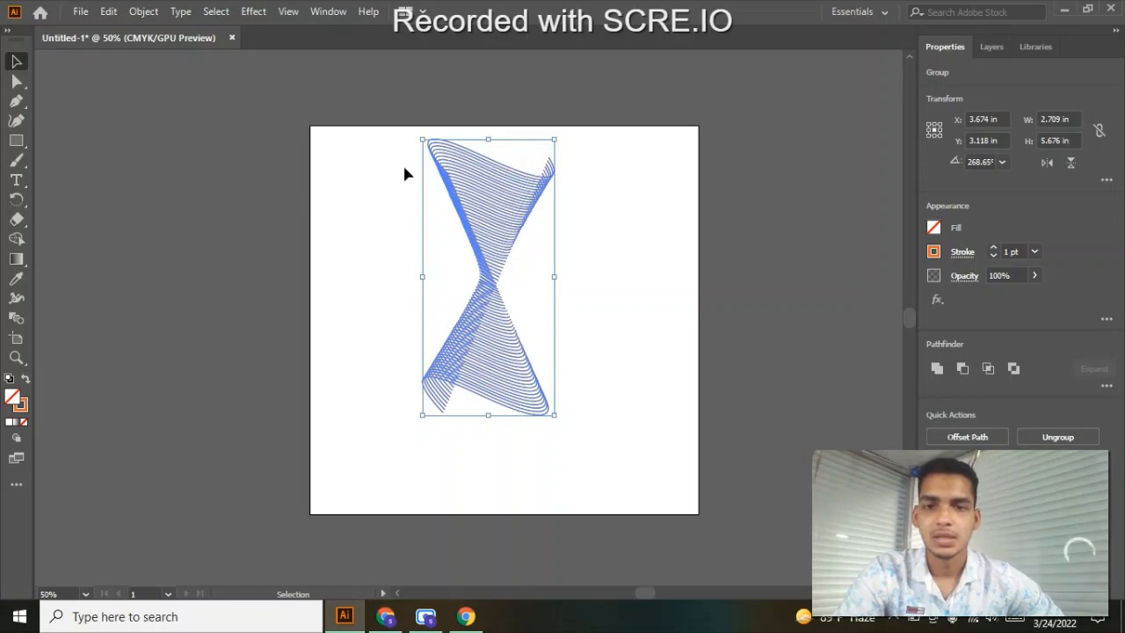
- Expand the resulting group a second time with Fill and Stroke, converting its stroked lines into filled shapes
{"action": "left_click", "coordinate": [141, 12]}
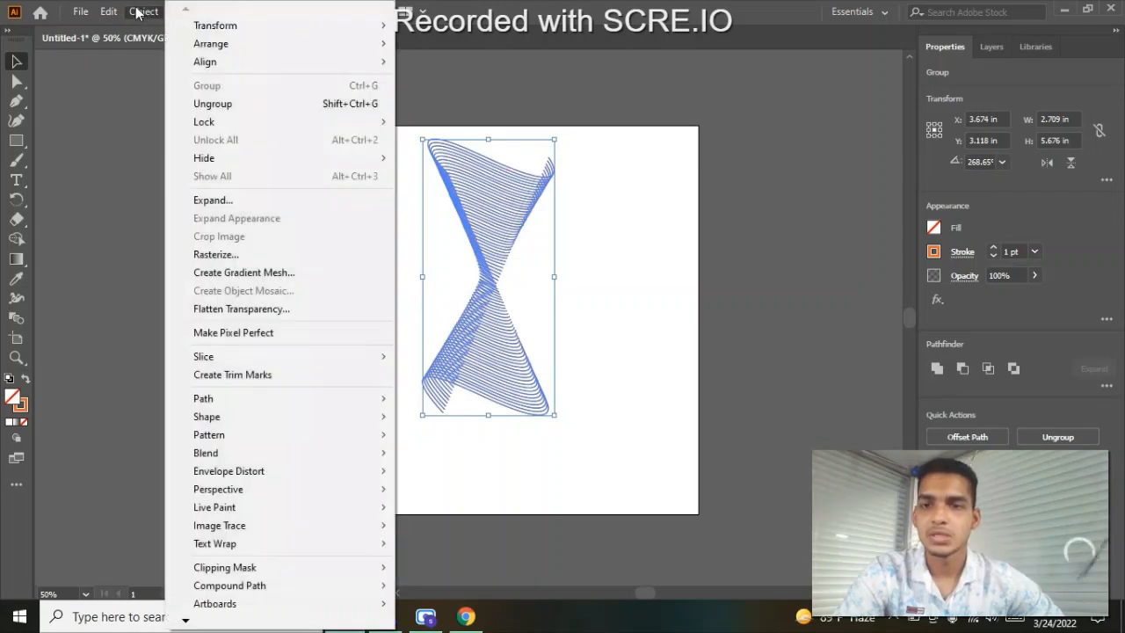
{"action": "left_click", "coordinate": [230, 201]}
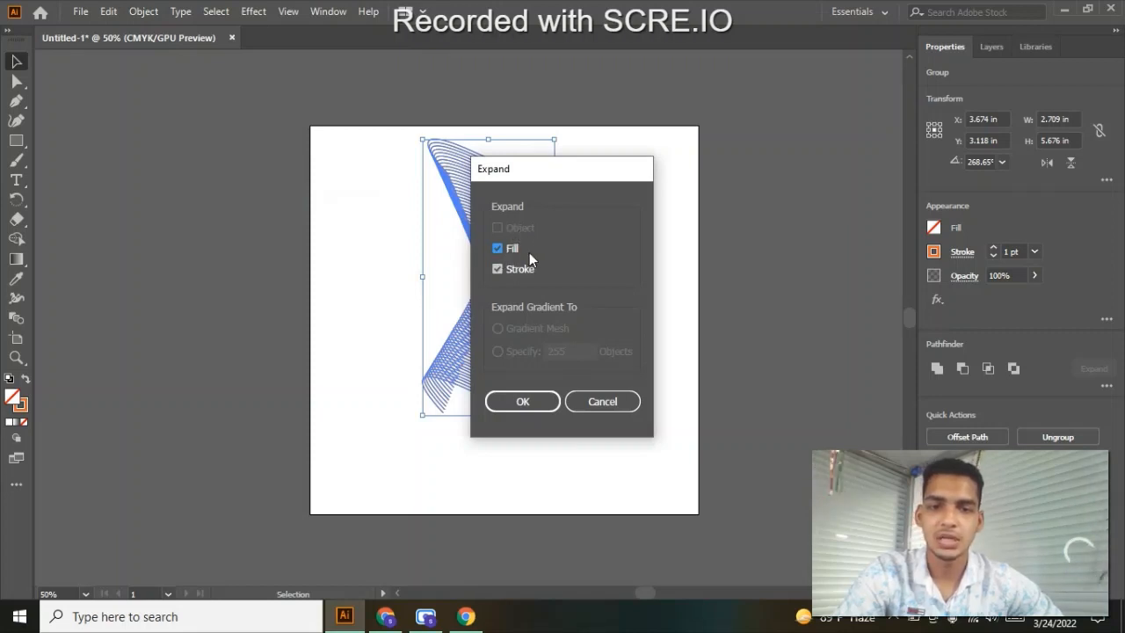
{"action": "left_click", "coordinate": [522, 402]}
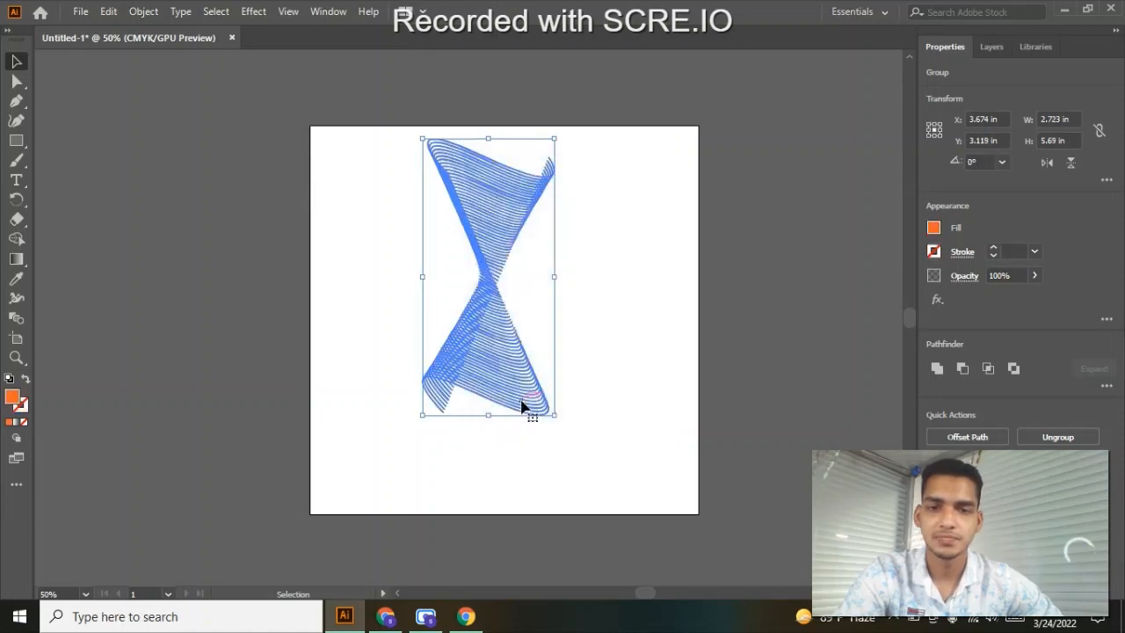
{"action": "left_click", "coordinate": [134, 12]}
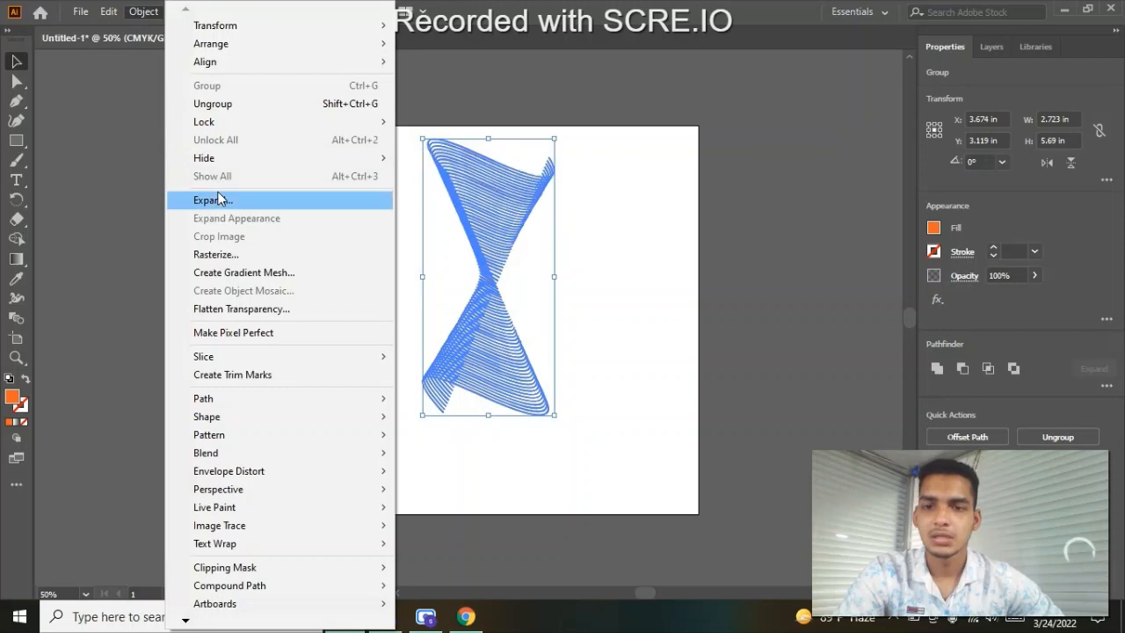
{"action": "left_click", "coordinate": [220, 198]}
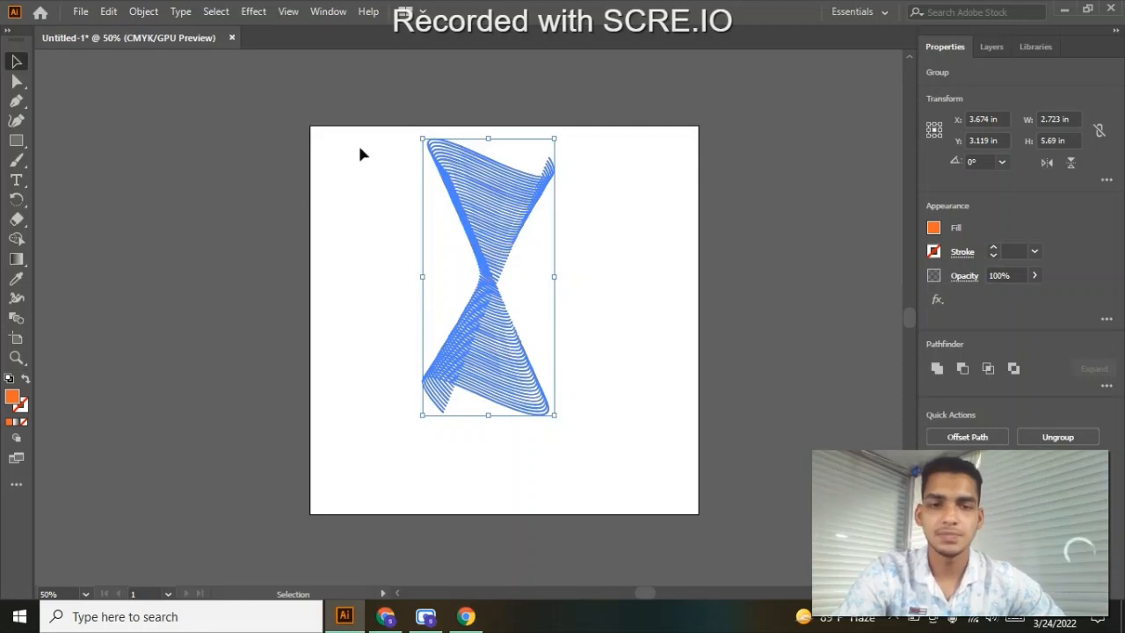
- Scale the expanded group down about its centre to roughly 0.68 by 1.42 in and inspect its line thickness
{"action": "left_click", "coordinate": [629, 247]}
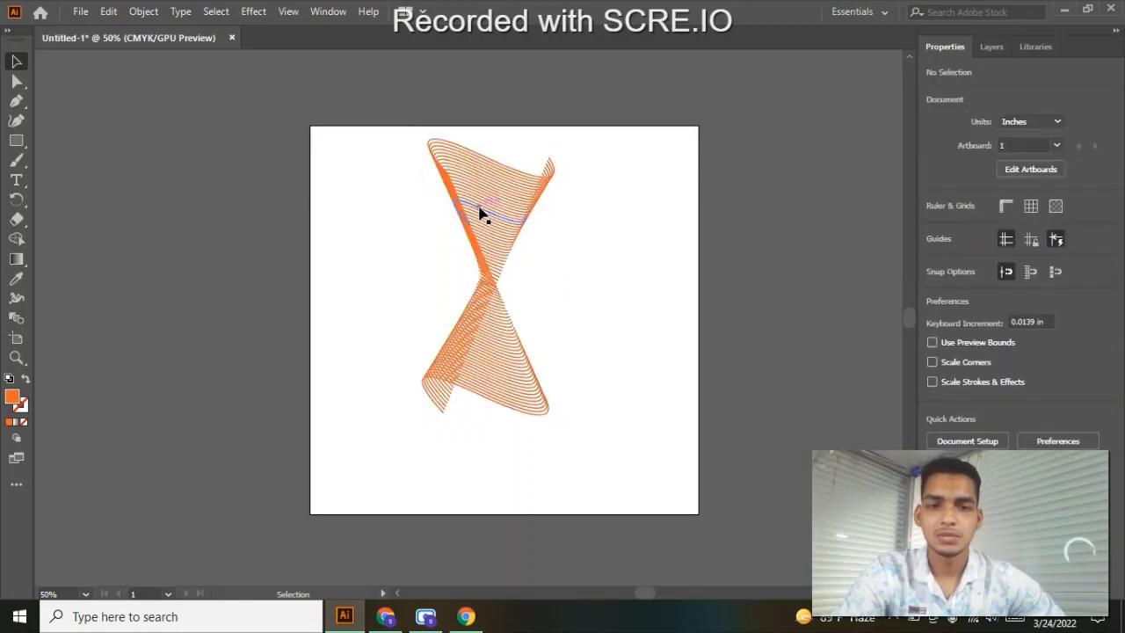
{"action": "left_click", "coordinate": [516, 234]}
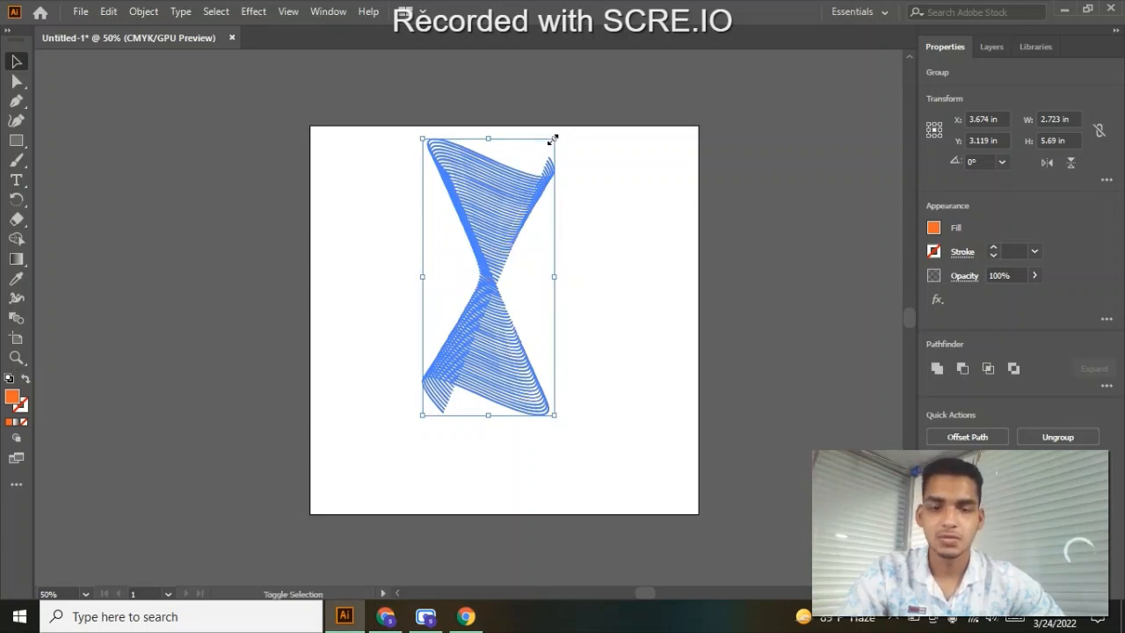
{"action": "left_click_drag", "start_coordinate": [553, 140], "coordinate": [538, 247]}
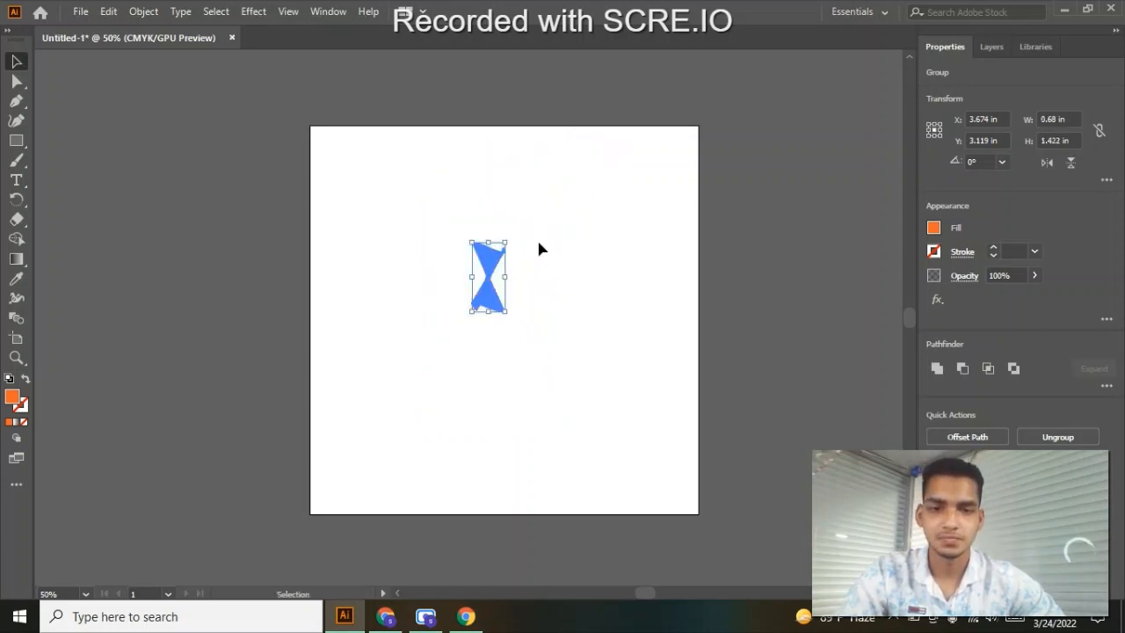
{"action": "left_click", "coordinate": [532, 264]}
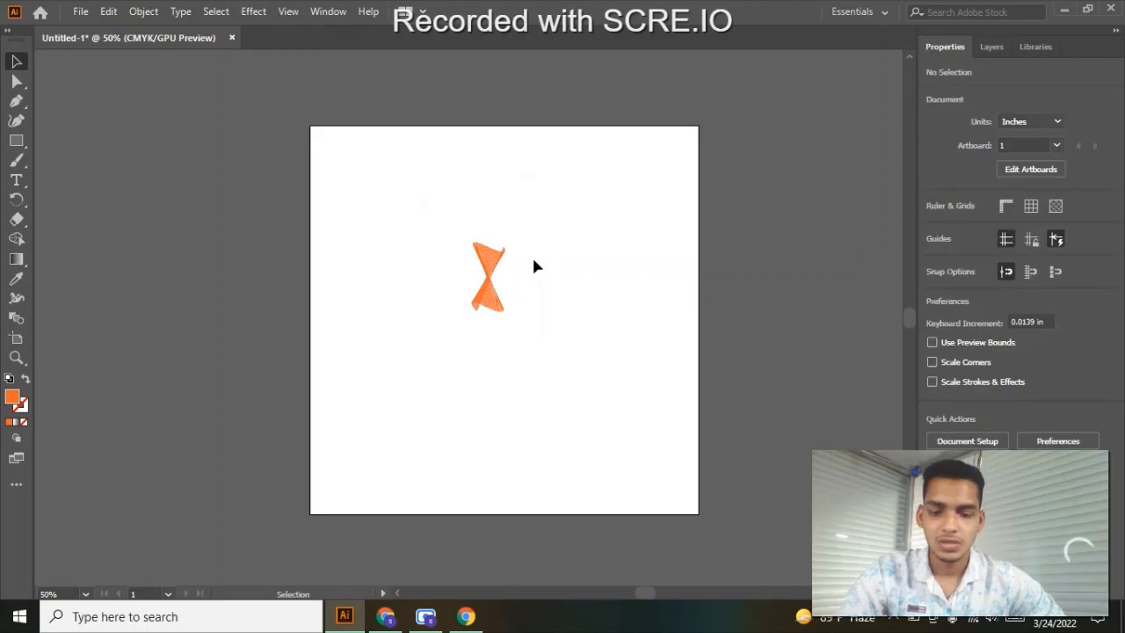
{"action": "scroll", "coordinate": [534, 266], "scroll_direction": "up", "scroll_amount": 5}
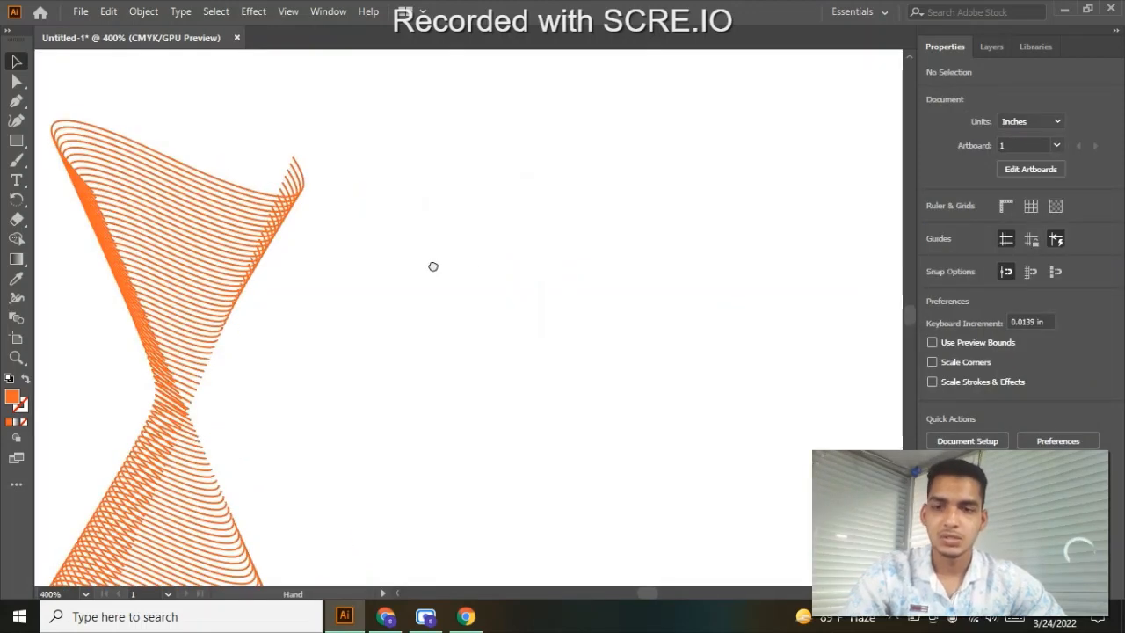
{"action": "left_click_drag", "start_coordinate": [432, 266], "coordinate": [621, 167]}
{"action": "scroll", "coordinate": [542, 215], "scroll_direction": "down", "scroll_amount": 1}
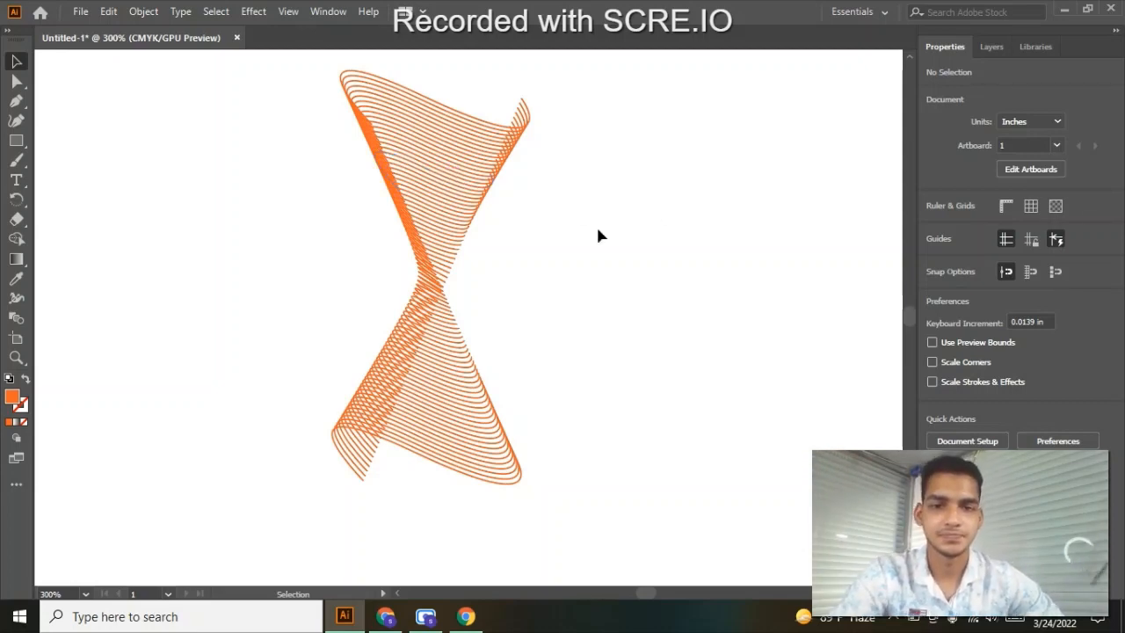
{"action": "left_click", "coordinate": [422, 206]}
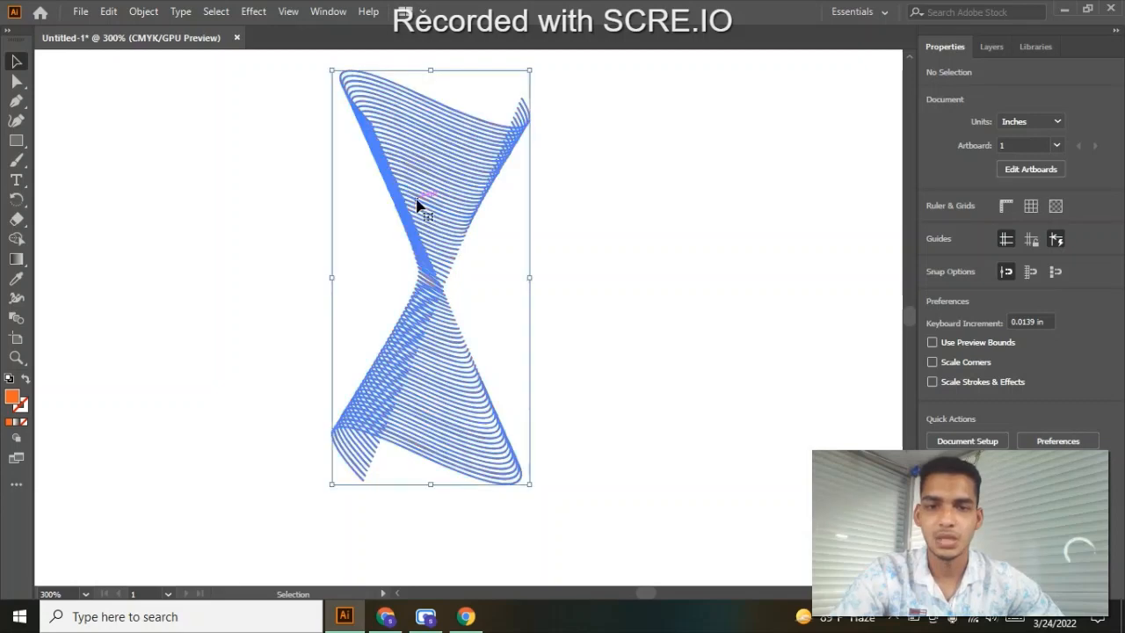
{"action": "left_click", "coordinate": [652, 188]}
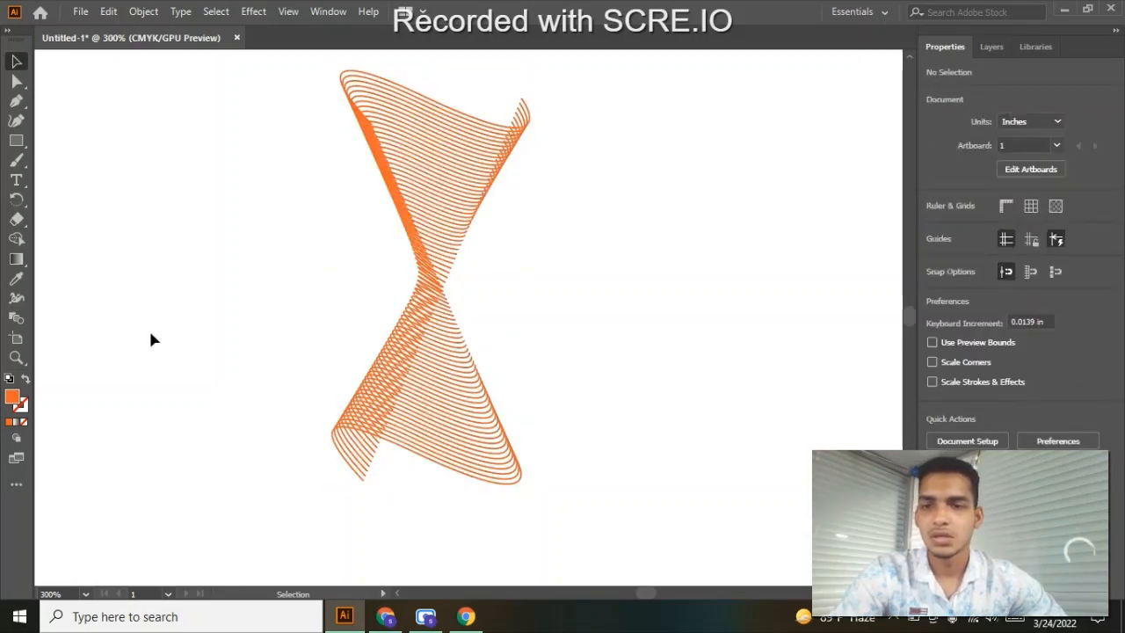